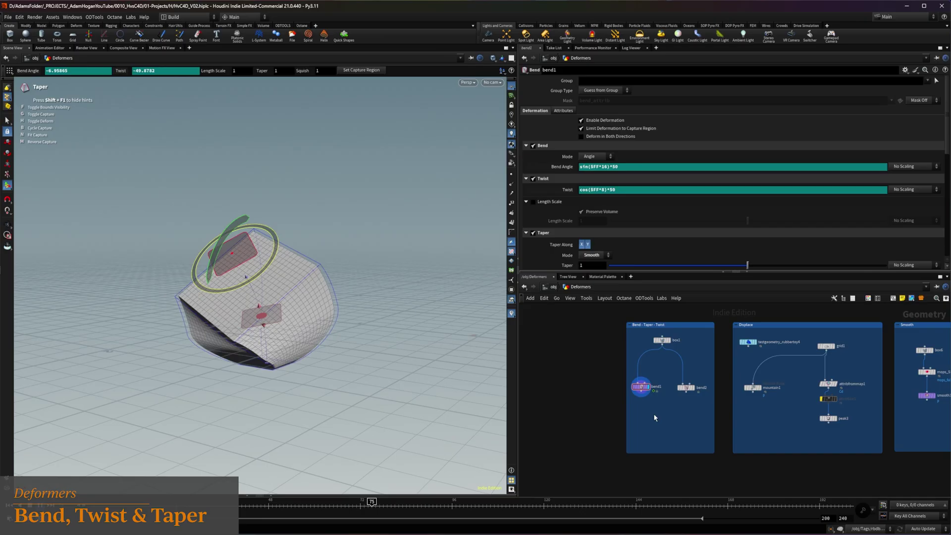
Disable the Bend, Twist and Taper deformations on the bend1 node.
left_click(534, 145)
left_click(533, 178)
left_click(533, 232)
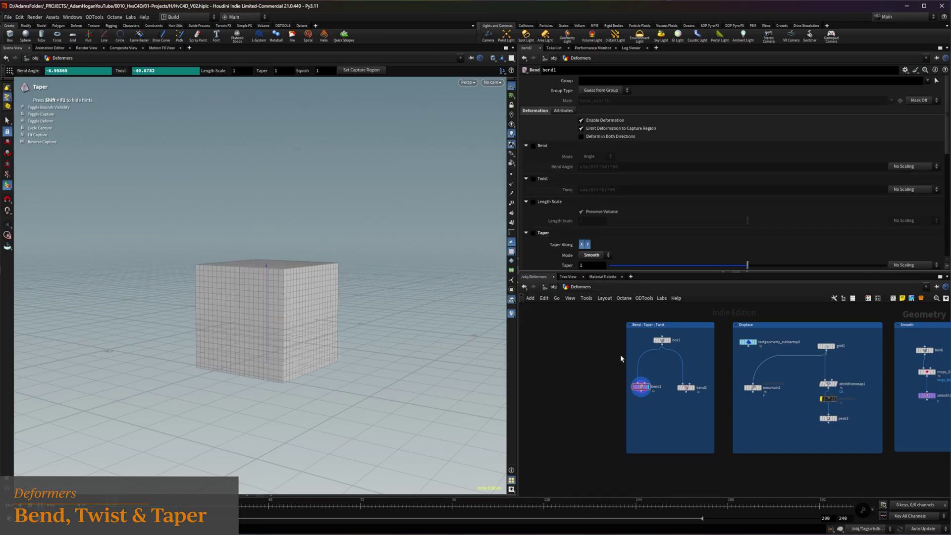
Re-enable the Bend, Twist and Taper deformations on bend1 one at a time.
left_click(534, 146)
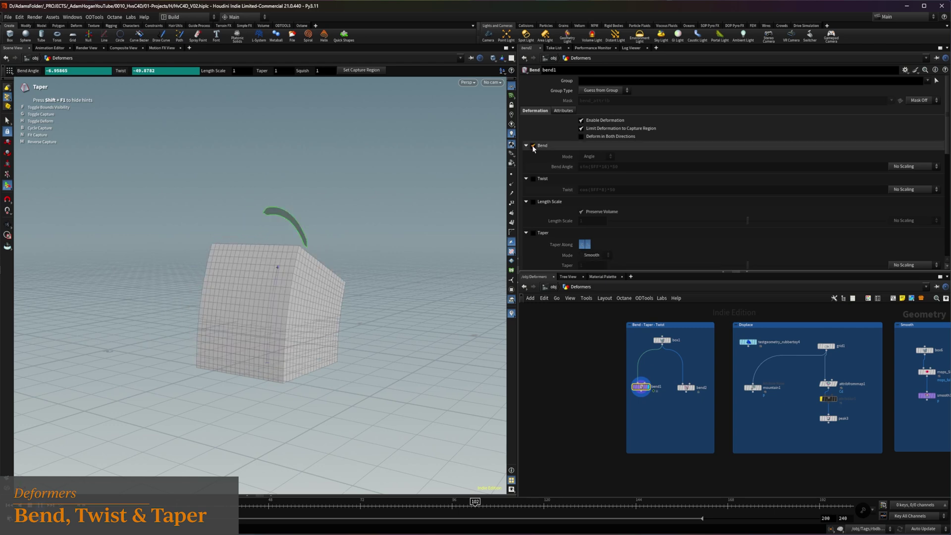
left_click(533, 178)
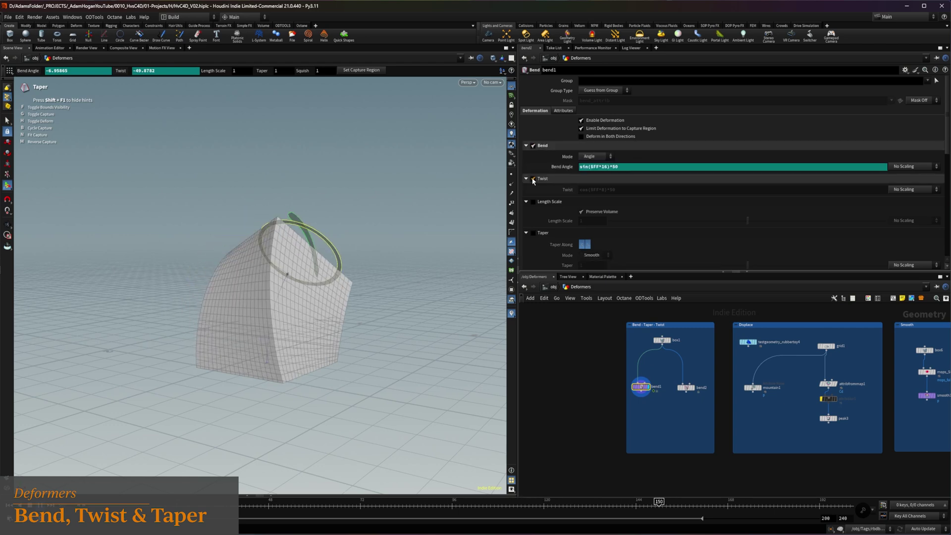
left_click(532, 234)
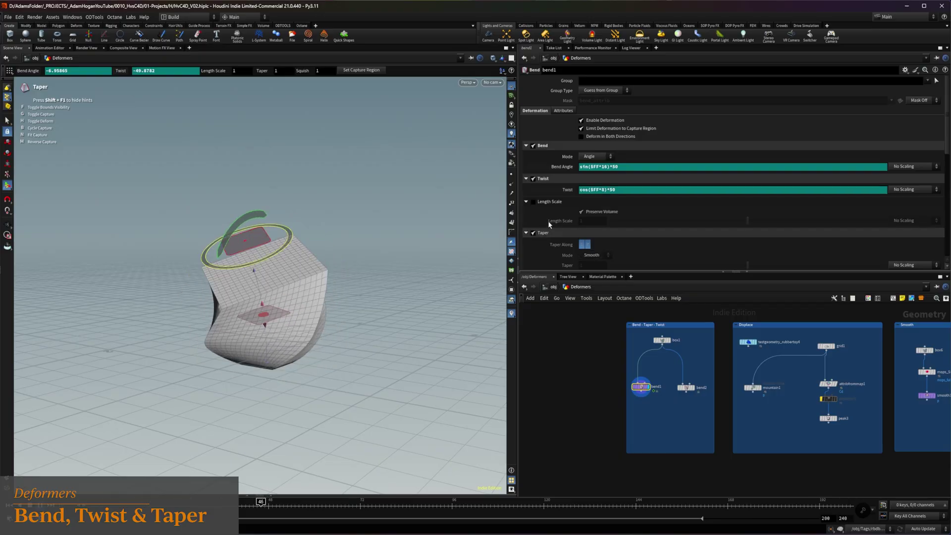
scroll(548, 220, "down", 3)
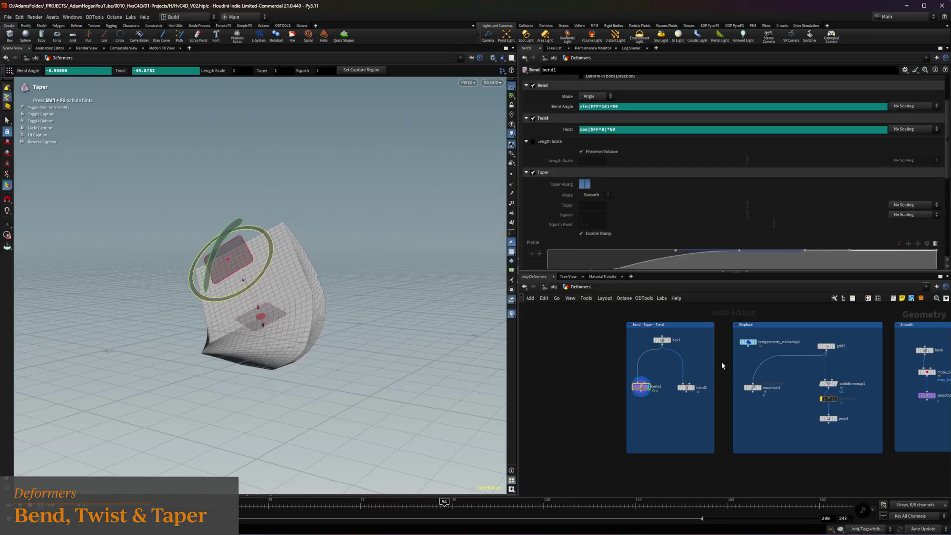
Display and select the bend2 node, and try bending its box with the viewport handle.
left_click(688, 389)
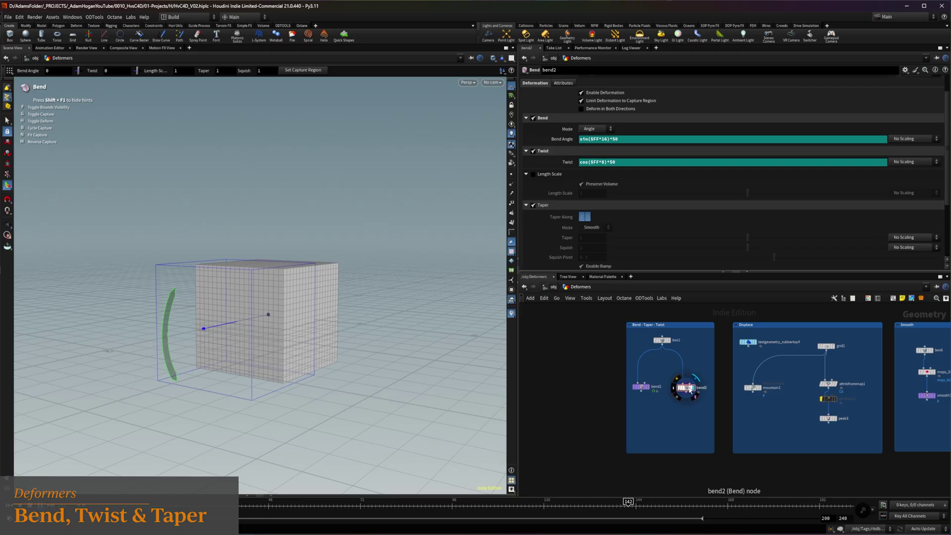
left_click_drag(148, 288, 218, 327, "alt")
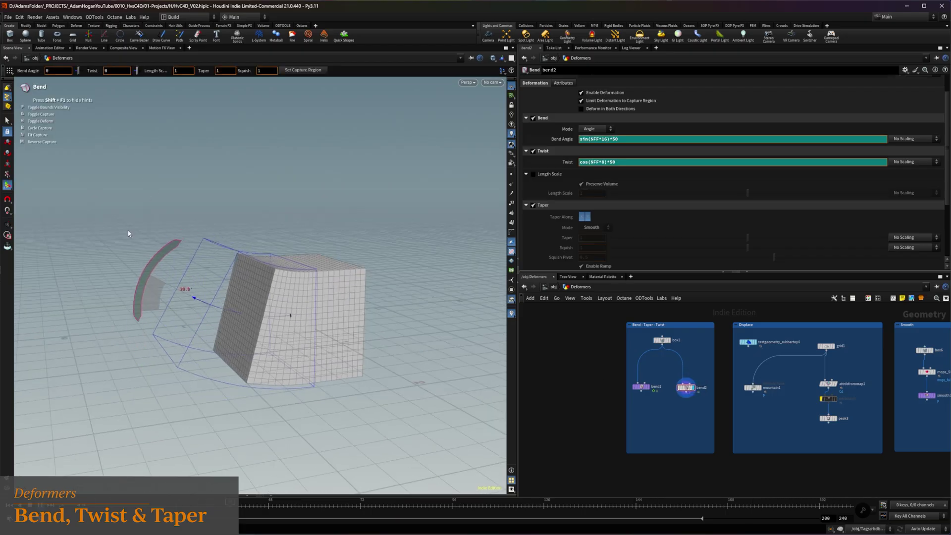
Redefine bend2's capture region vertically from the bottom to the top of the box, and return to the perspective view.
left_click_drag(948, 195, 948, 252)
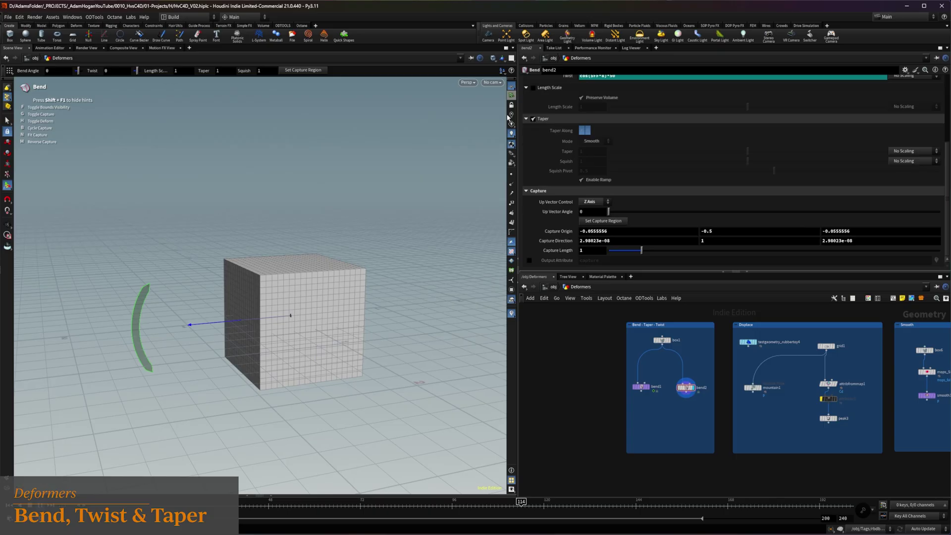
left_click(607, 222)
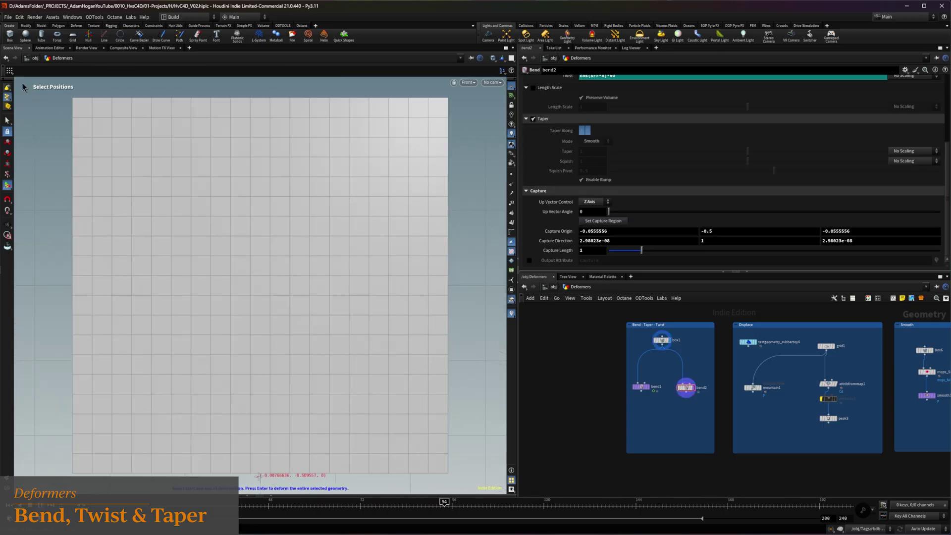
left_click(261, 96)
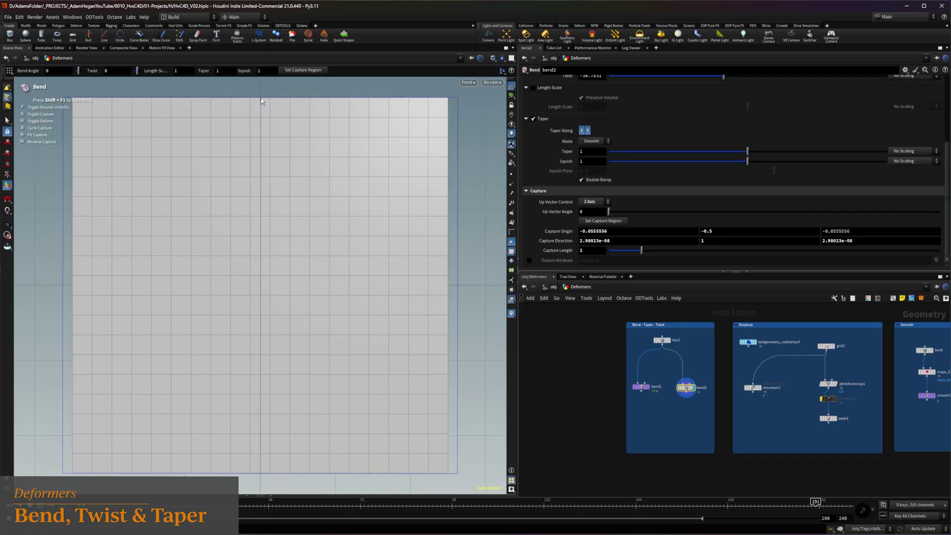
key("Escape")
key("Return")
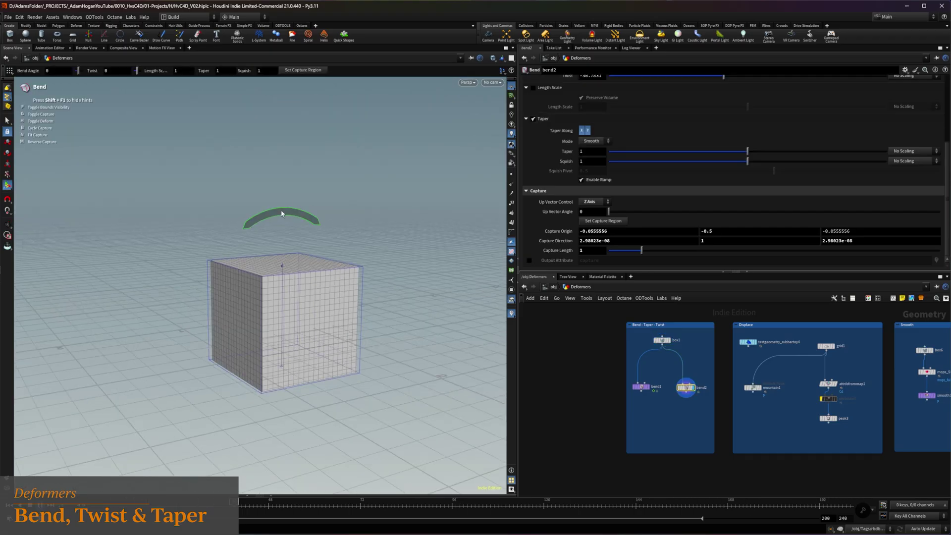
Shorten bend2's capture length to 0.32, try bending the box with the handle, and undo that bend.
mouse_move(286, 211)
left_mouse_down()
mouse_move(152, 247)
mouse_move(345, 189)
mouse_move(279, 208)
left_mouse_up()
middle_click_drag(702, 241, 729, 236)
left_click_drag(641, 250, 620, 254)
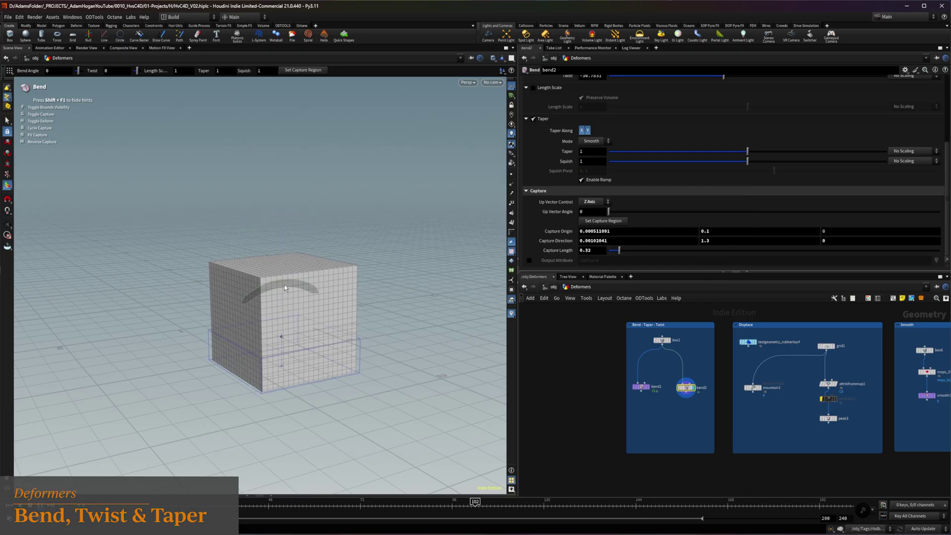
left_click_drag(284, 285, 316, 276)
key("ctrl+z")
Try a twist of 63 on bend2's box, and switch the Twist deformation off.
scroll(553, 153, "up", 4)
scroll(563, 246, "down", 4)
scroll(545, 193, "up", 4)
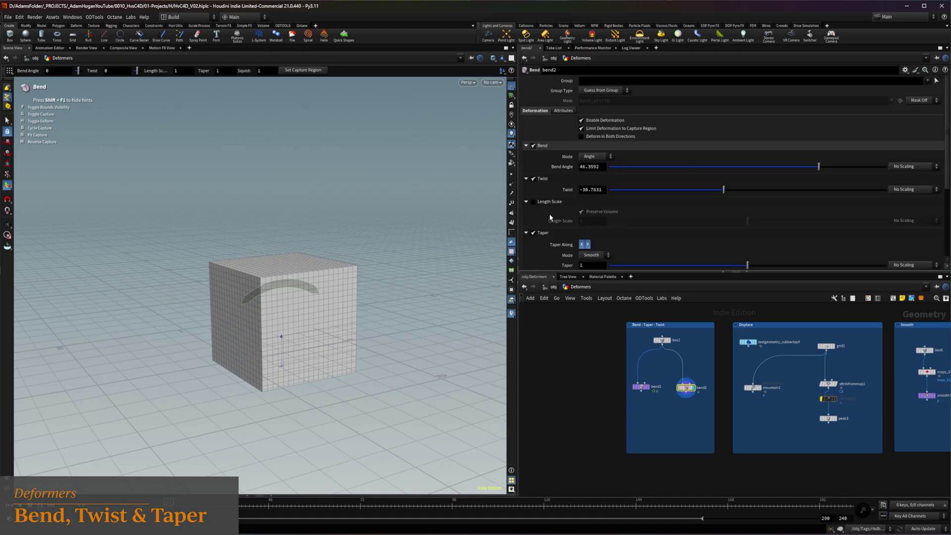
left_click(533, 178)
mouse_move(725, 189)
left_mouse_down()
mouse_move(799, 188)
mouse_move(677, 191)
left_mouse_up()
left_click(533, 178)
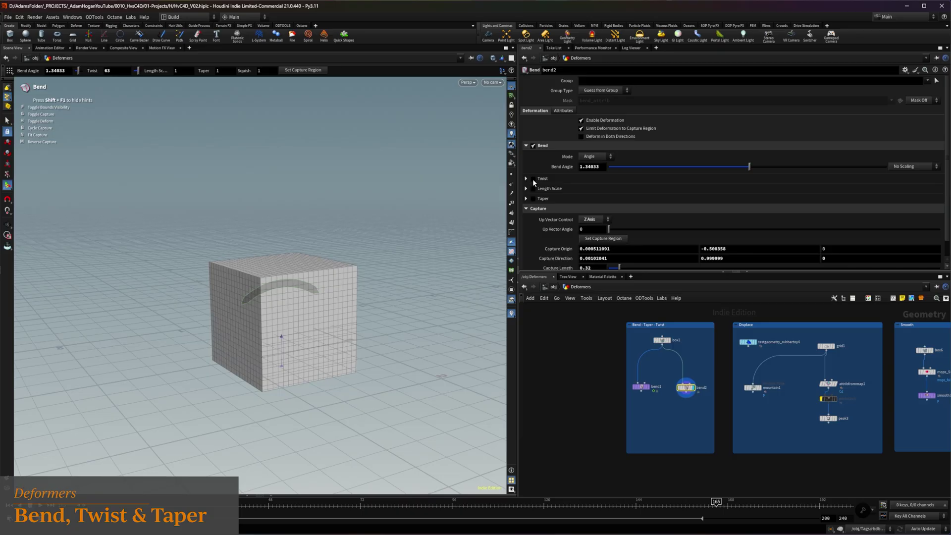
Enable the Taper deformation on bend2 and set its taper to 1.336 and squish to 0.769.
left_click(533, 199)
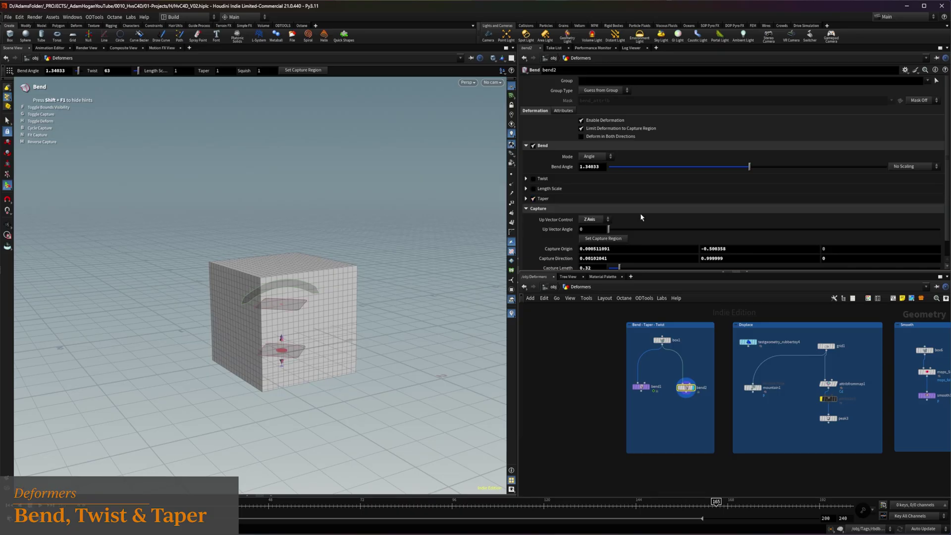
left_click(526, 199)
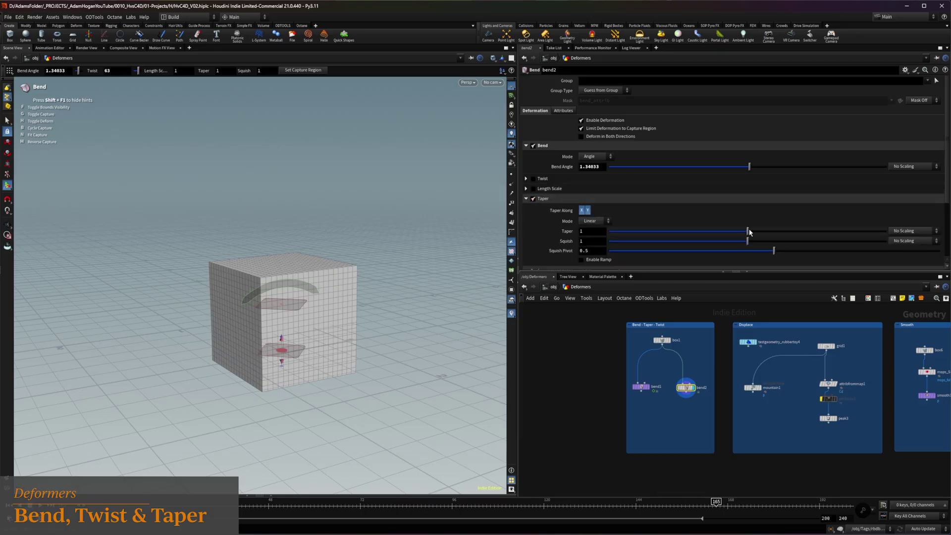
left_click_drag(749, 232, 715, 243)
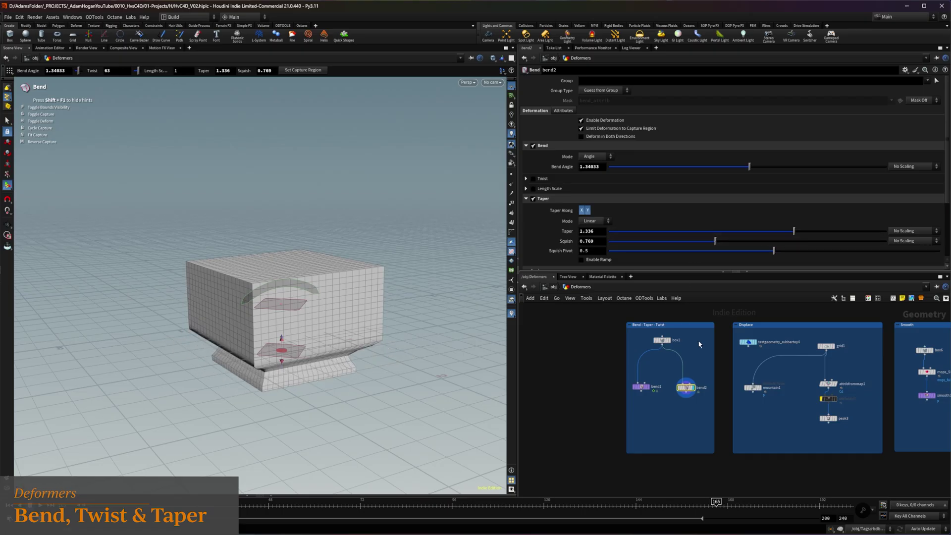
Set bend2's capture length to 1 and its bend angle to 24.3.
scroll(604, 245, "down", 3)
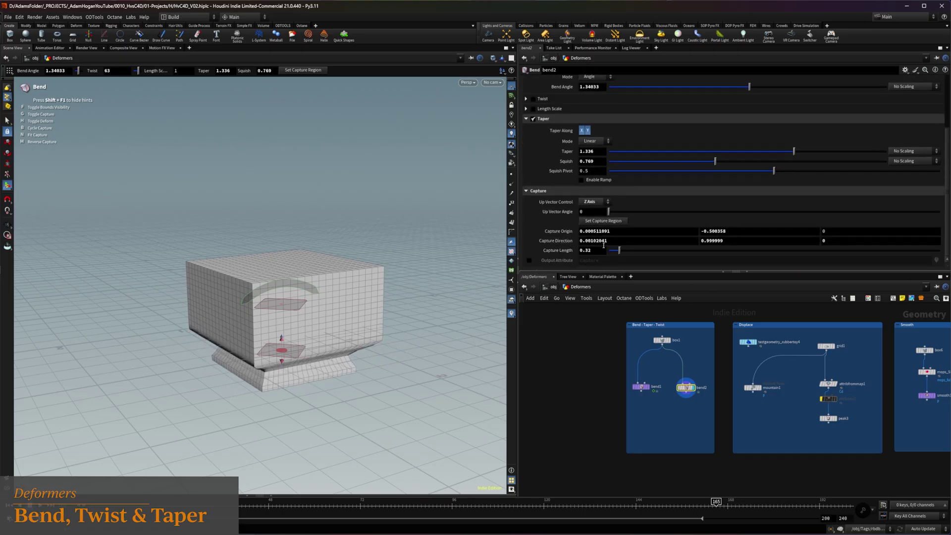
key("Return")
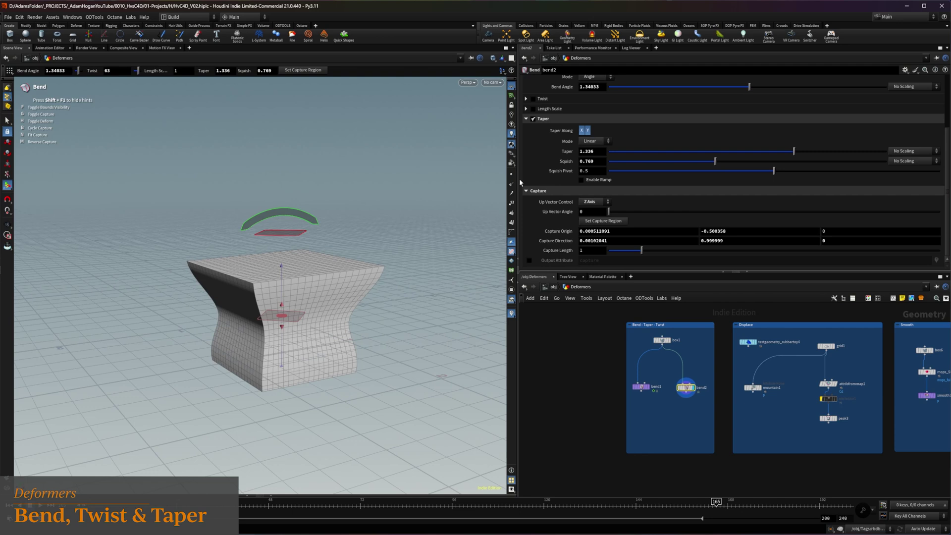
scroll(563, 181, "up", 3)
left_click_drag(749, 167, 785, 167)
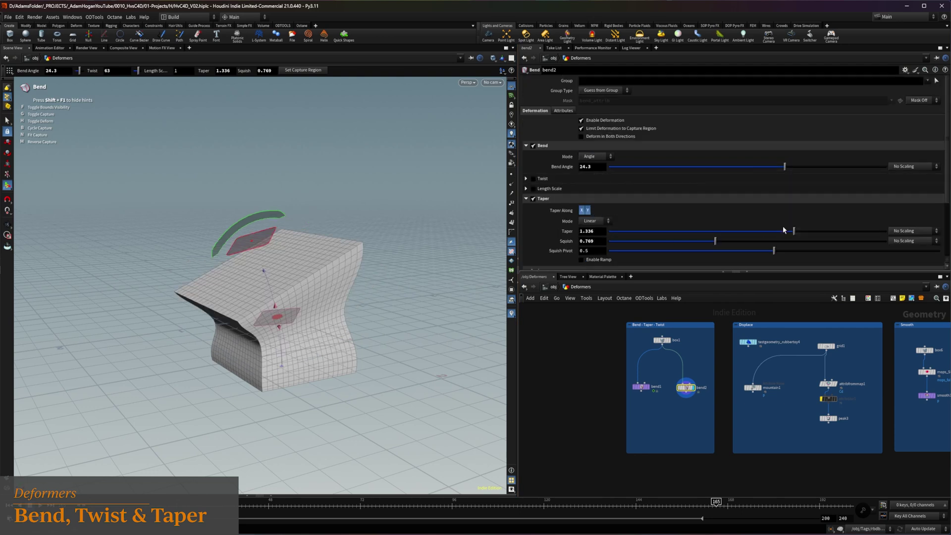
Set bend2's taper to 0 and squish to 1.347, and enable the taper profile ramp.
left_click_drag(792, 231, 594, 238)
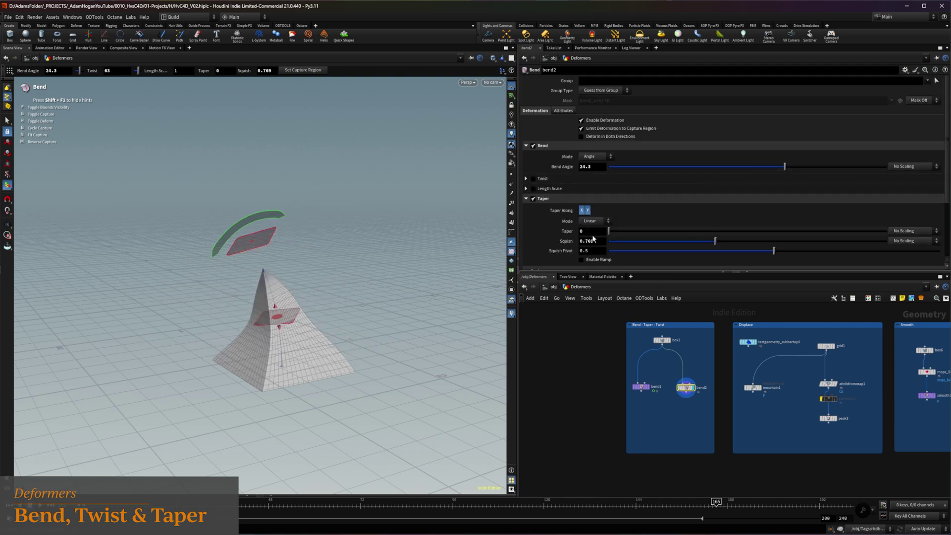
left_click_drag(719, 243, 801, 241)
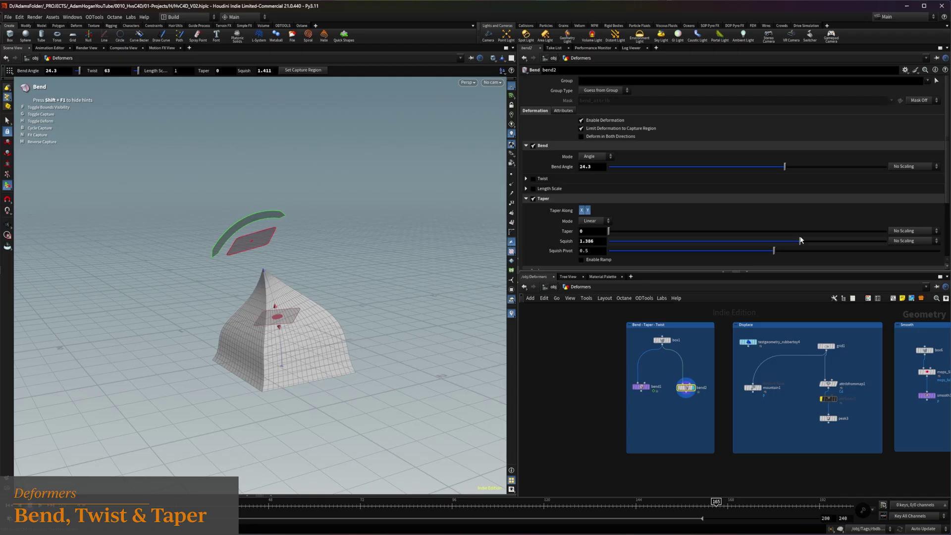
scroll(611, 247, "down", 3)
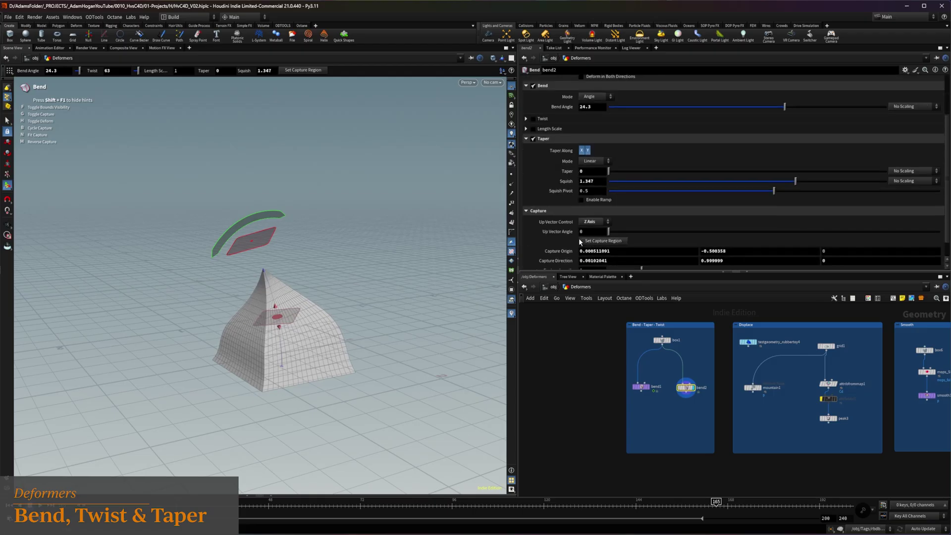
left_click(582, 200)
scroll(537, 214, "down", 2)
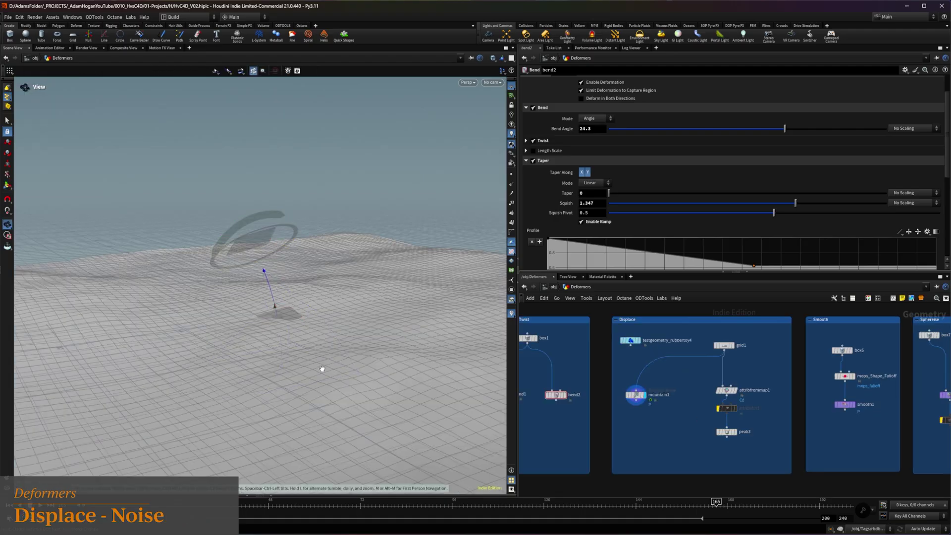
Connect testgeometry_rubbertoy4 to the input of mountain1 in the Displace group and show mountain1's noise parameters.
left_click_drag(322, 365, 330, 342)
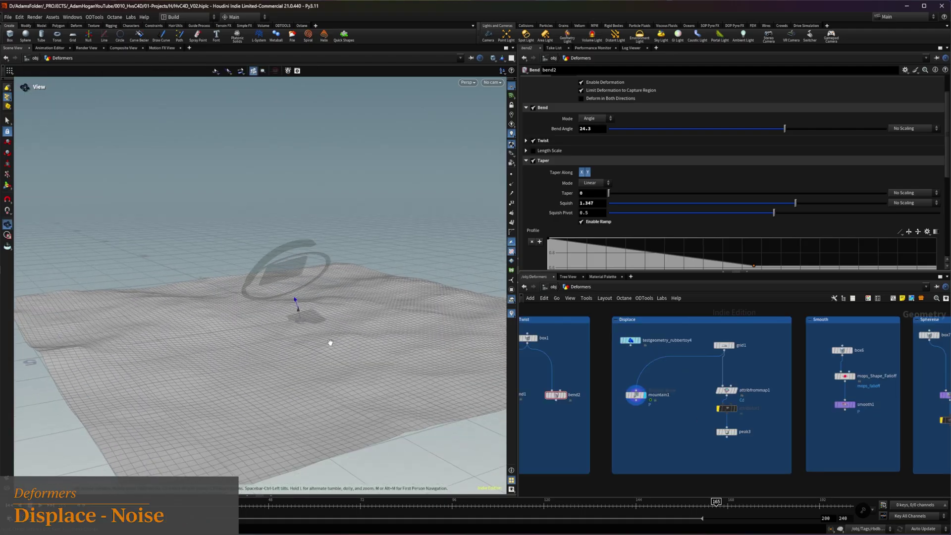
key("Return")
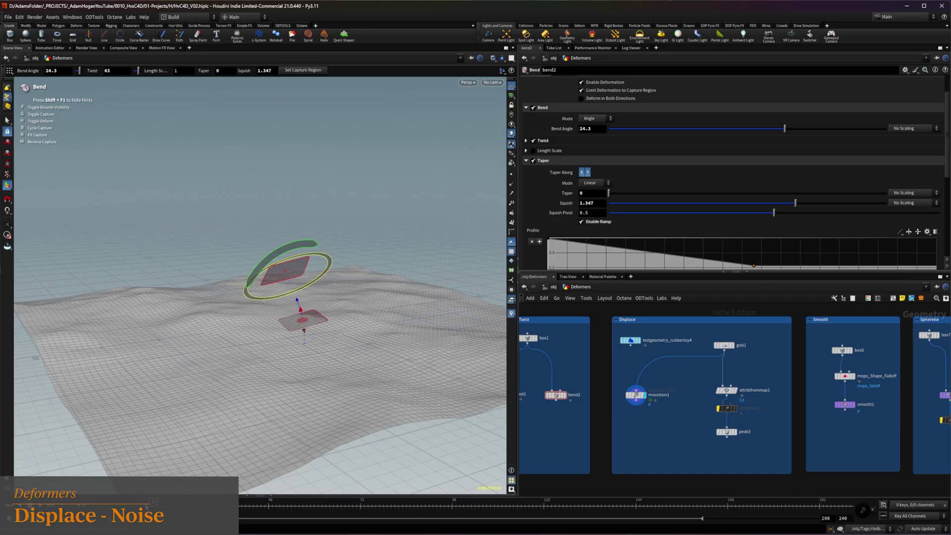
left_click_drag(636, 388, 630, 346)
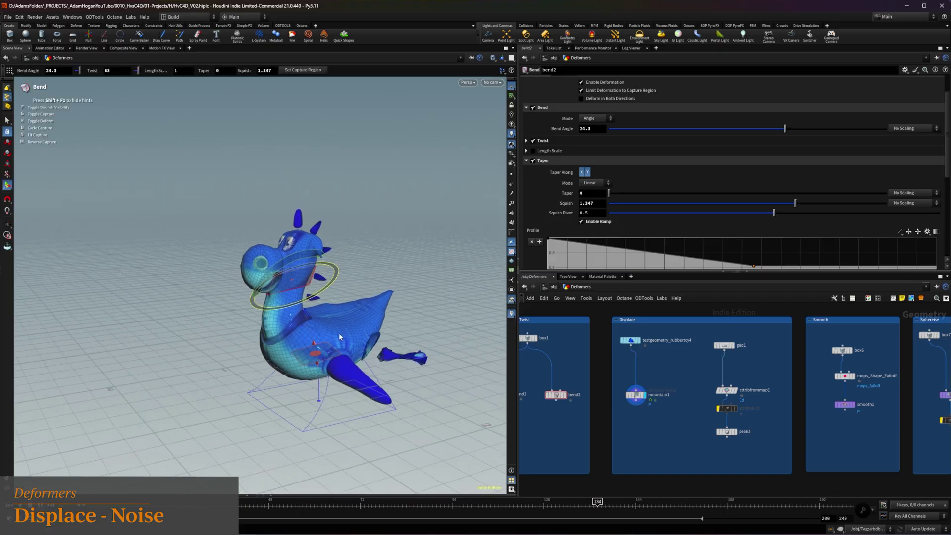
left_click(636, 394)
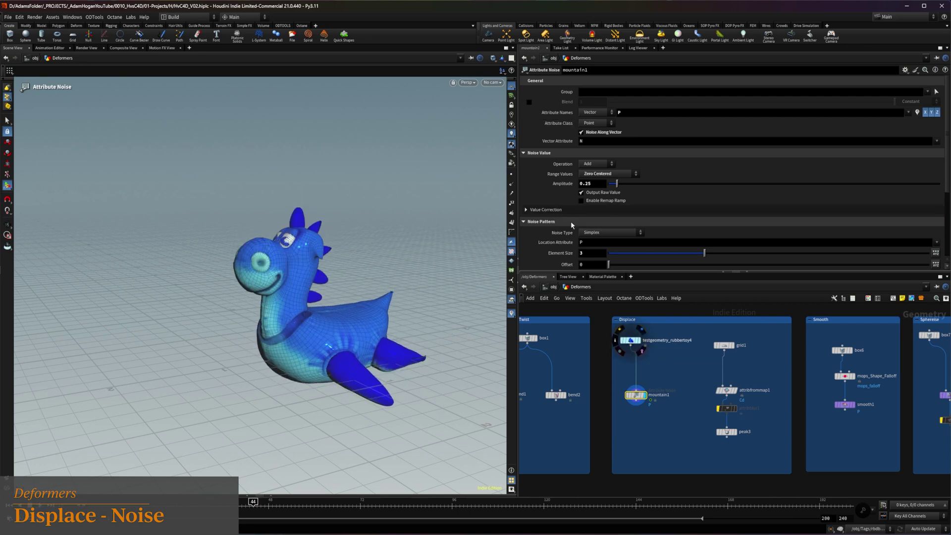
Try a noise amplitude of 0.73 on mountain1 and undo it.
left_click_drag(617, 184, 632, 183)
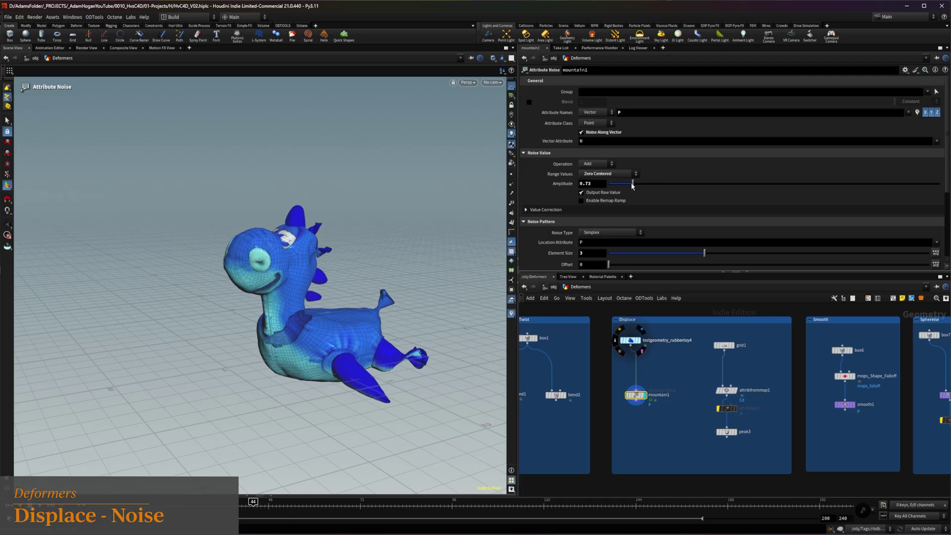
key("ctrl+z")
Set mountain1's noise element size to 0.65 and its fractal lacunarity to 1.104.
left_click_drag(705, 256, 629, 258)
scroll(548, 224, "down", 3)
scroll(548, 226, "up", 1)
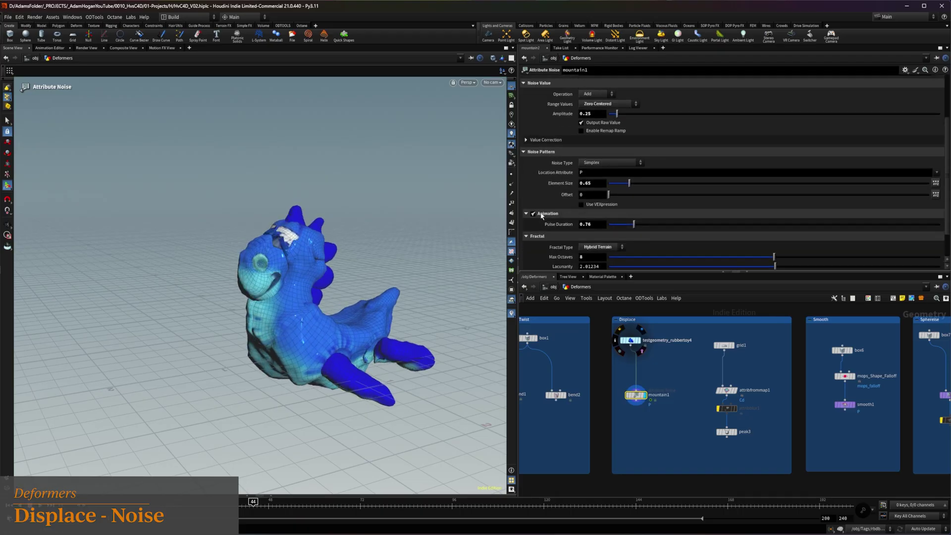
scroll(547, 228, "down", 2)
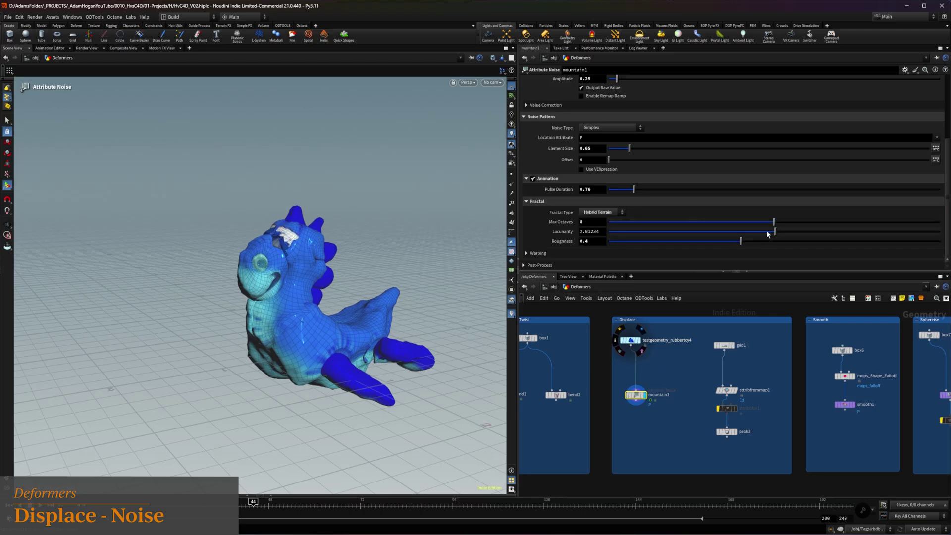
left_click_drag(768, 234, 699, 233)
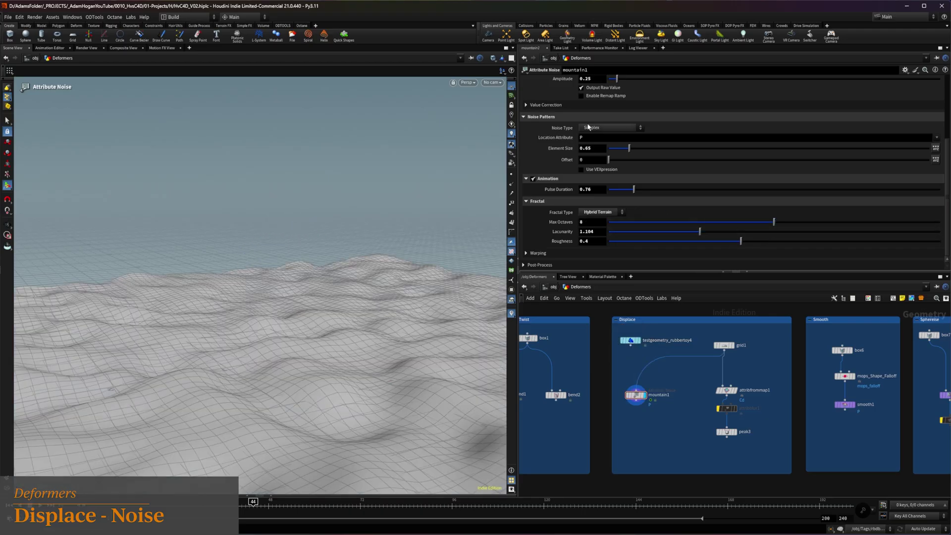
Change mountain1's noise type to Alligator, with element size 1.35 and offset 5.04.
left_click(609, 128)
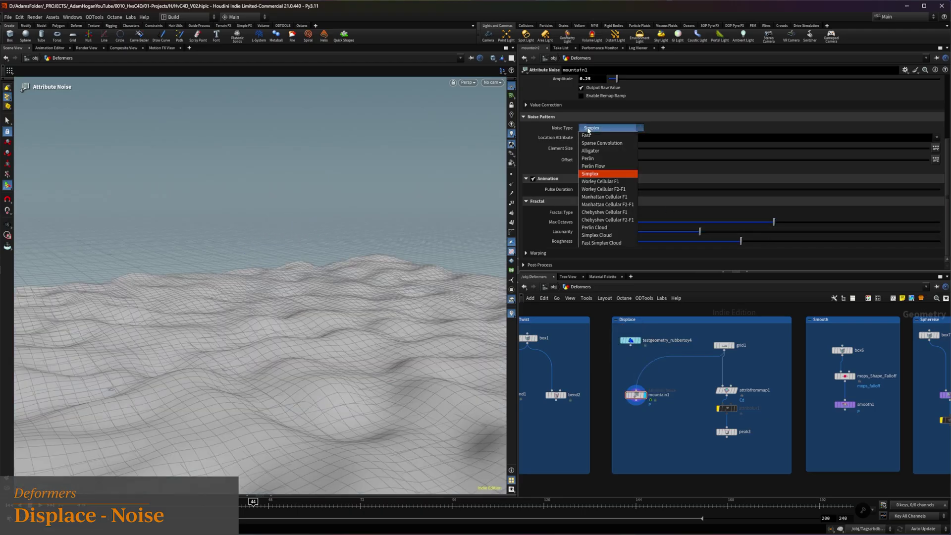
left_click(595, 152)
left_click_drag(238, 352, 369, 306, "alt")
left_click(652, 149)
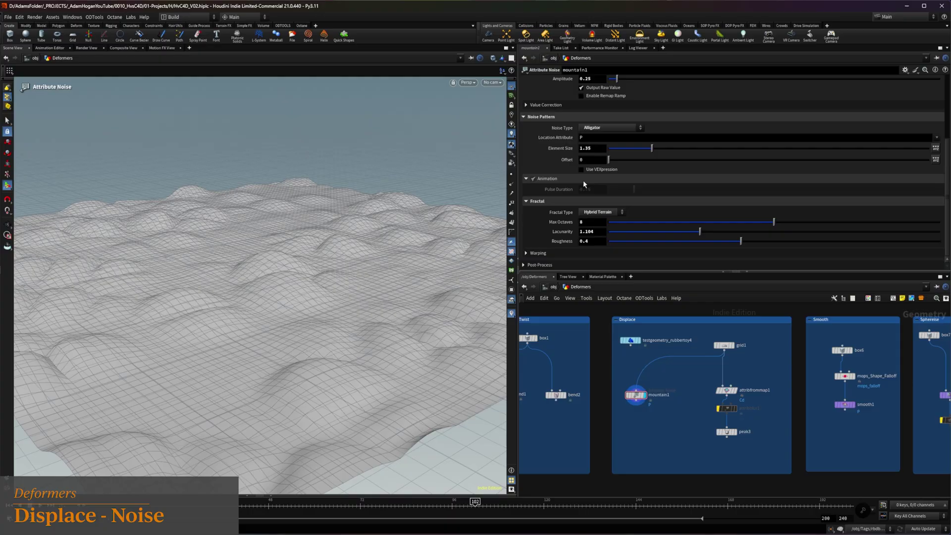
left_click_drag(609, 160, 640, 159)
middle_click_drag(754, 361, 745, 359)
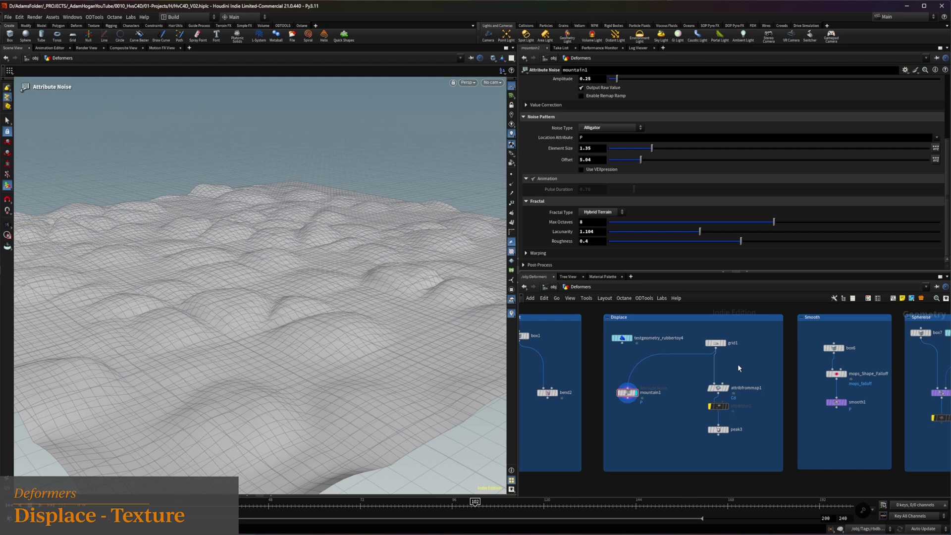
Display attribfrommap1 and examine its texture map, UV attribute and Cd export attribute together with the coloured grid.
left_click_drag(727, 389, 726, 385)
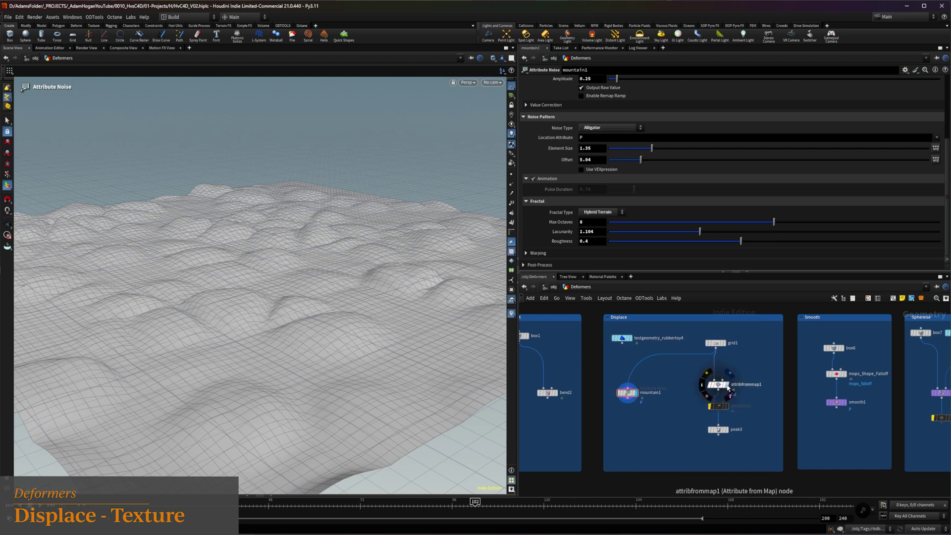
left_click(724, 390)
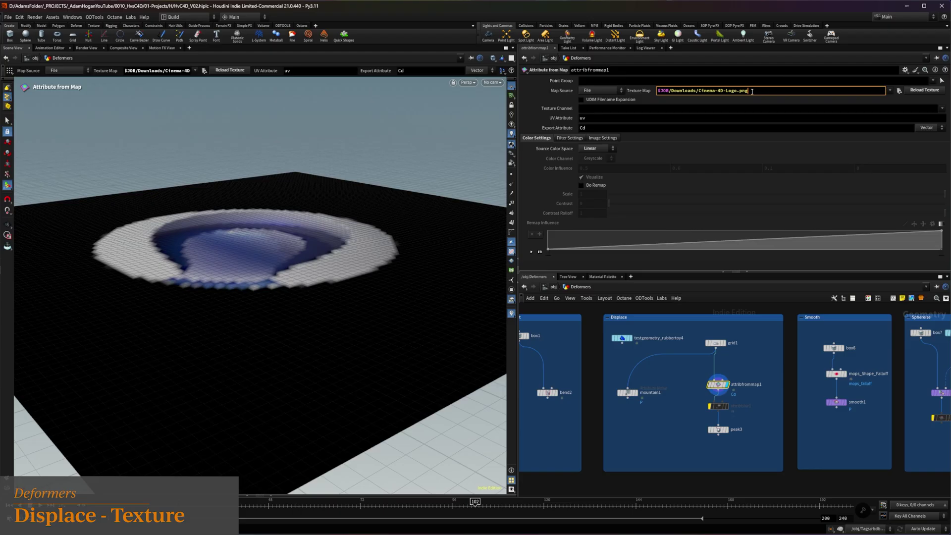
left_click(588, 119)
left_click(590, 127)
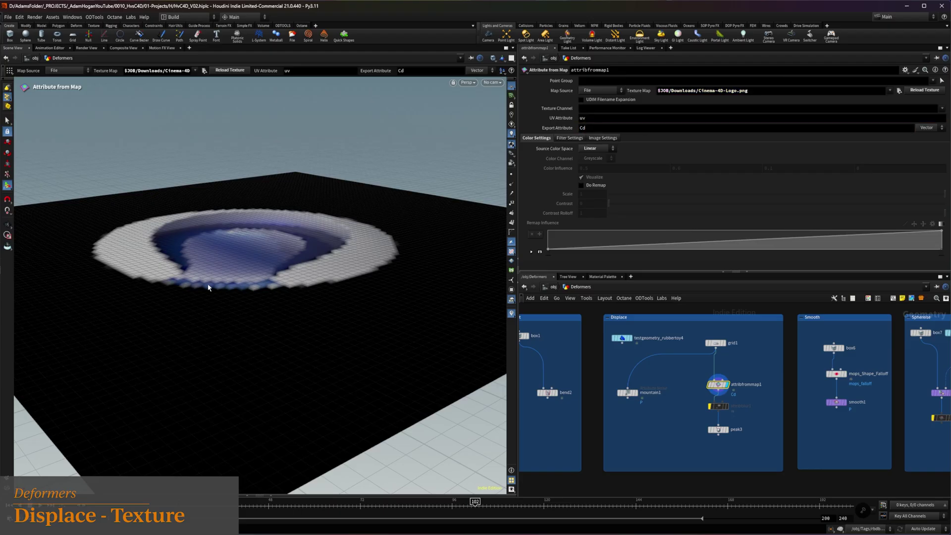
left_click_drag(185, 260, 210, 272, "alt")
scroll(210, 273, "down", 5)
key("Return")
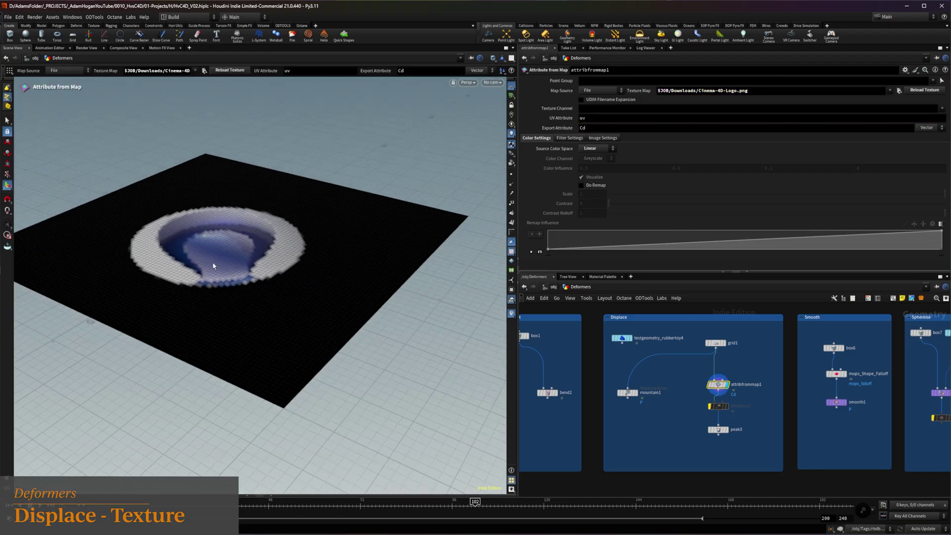
double_click(579, 129)
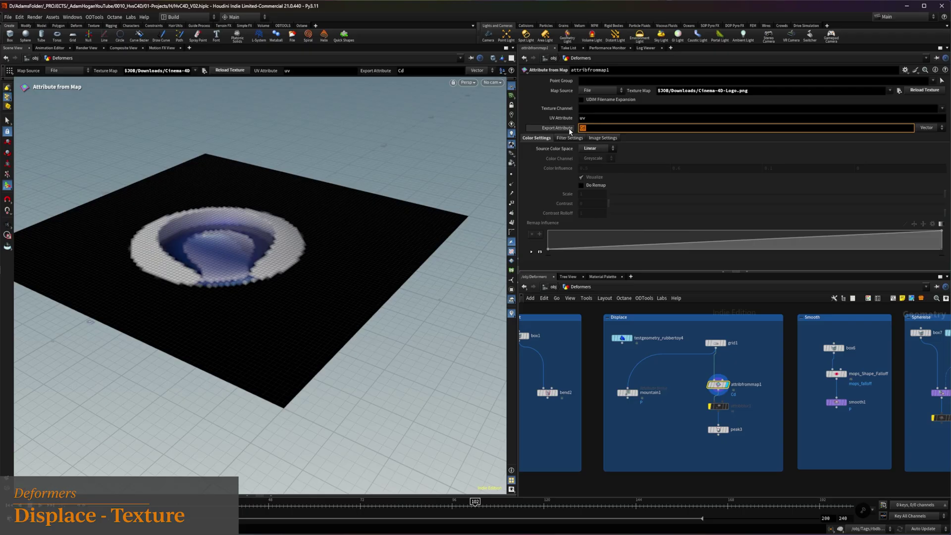
Display peak3, try it on testgeometry_rubbertoy4 with a distance of 0.16, and reconnect it below the attribute blur node.
left_click(717, 434)
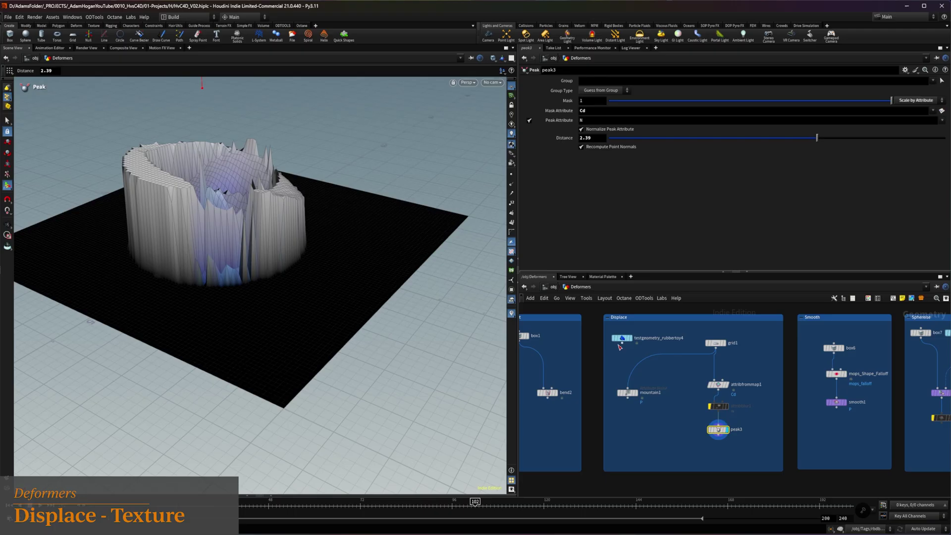
left_click_drag(723, 420, 662, 432)
left_click_drag(815, 138, 779, 139)
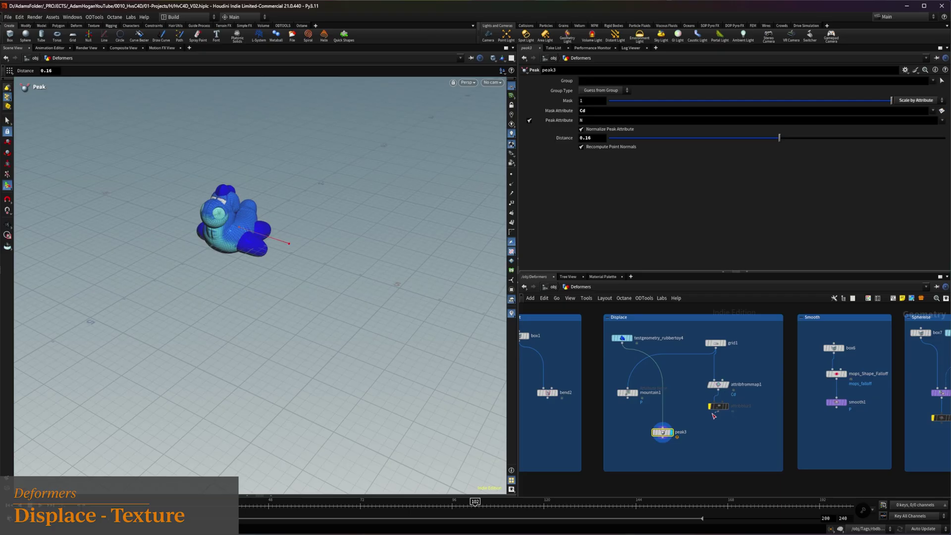
left_click_drag(671, 426, 719, 437)
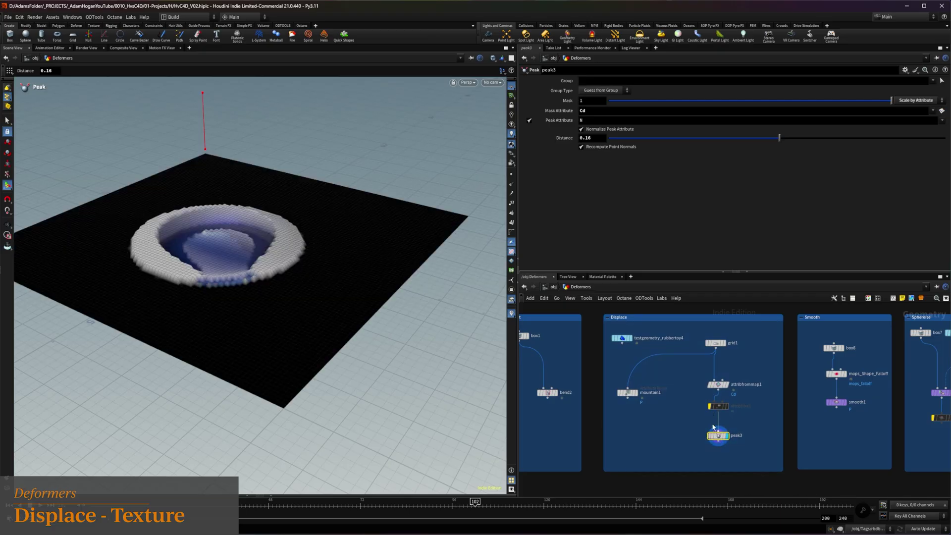
Set peak3's distance to 0.27 and feed attribfrommap1 from a polygon sphere with uniform scale 5 and frequency 20 instead of grid1.
mouse_move(779, 139)
left_mouse_down()
mouse_move(808, 140)
mouse_move(791, 139)
left_mouse_up()
left_click(750, 357)
left_click(713, 371)
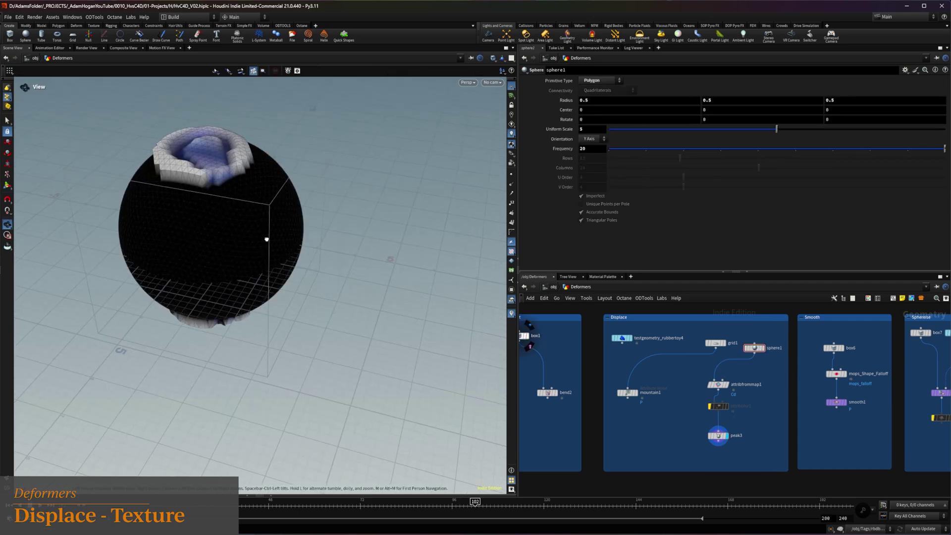
left_click_drag(688, 449, 687, 446)
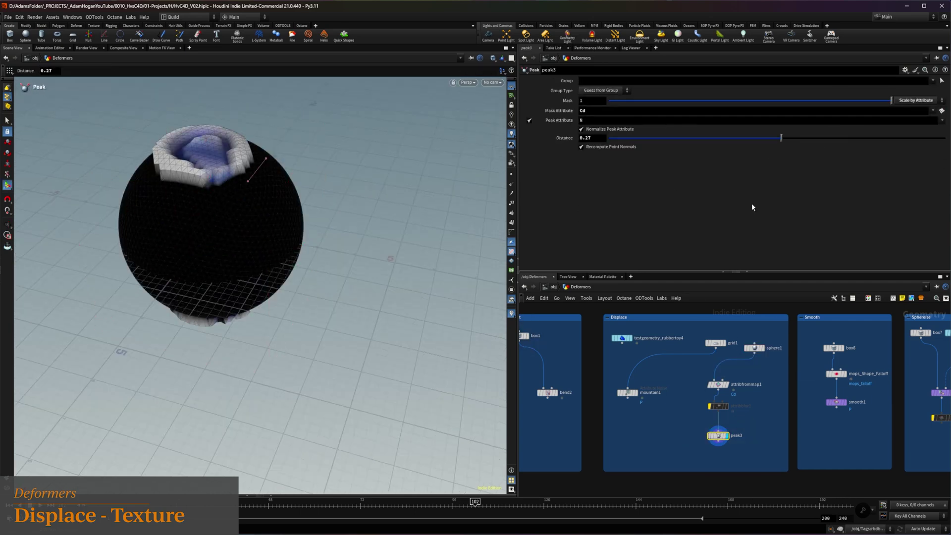
Compare attribfrommap1's colours on the sphere with the peak3 displacement, and increase peak3's distance.
left_click(718, 384)
left_click_drag(317, 248, 219, 187)
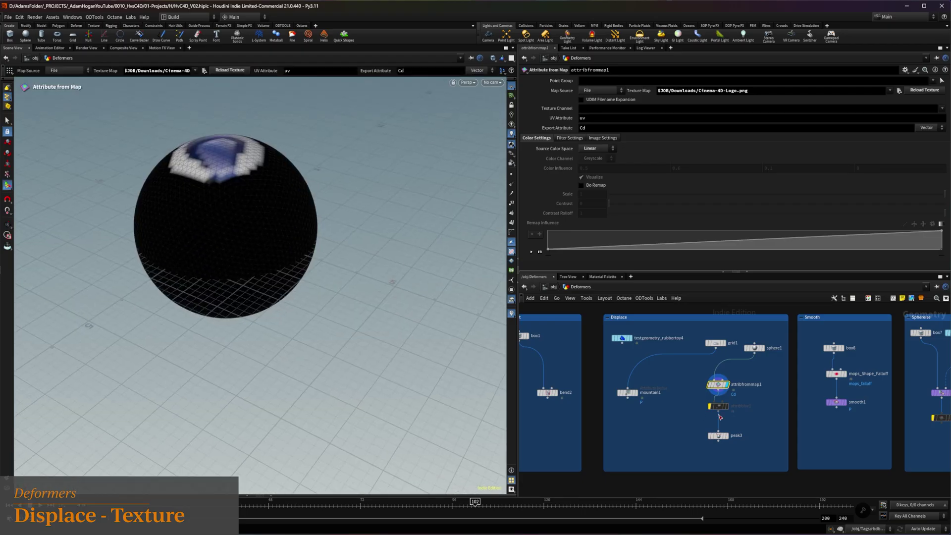
left_click(728, 436)
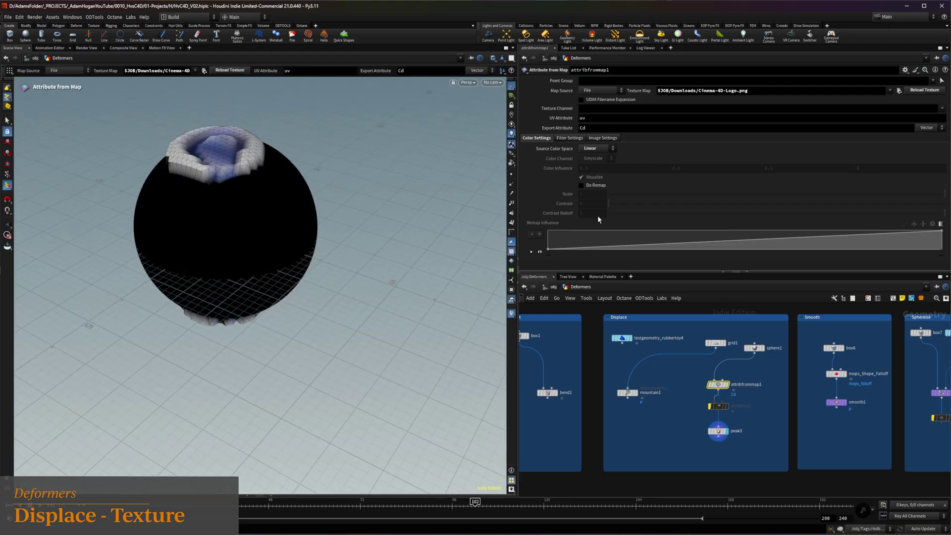
left_click(718, 431)
mouse_move(788, 142)
left_mouse_down()
mouse_move(821, 140)
mouse_move(755, 143)
mouse_move(788, 140)
left_mouse_up()
Enable attribblur1 to blur the Cd attribute, inspect the sphere's softened displacement, and reconnect grid1 to attribfrommap1.
left_click(718, 407)
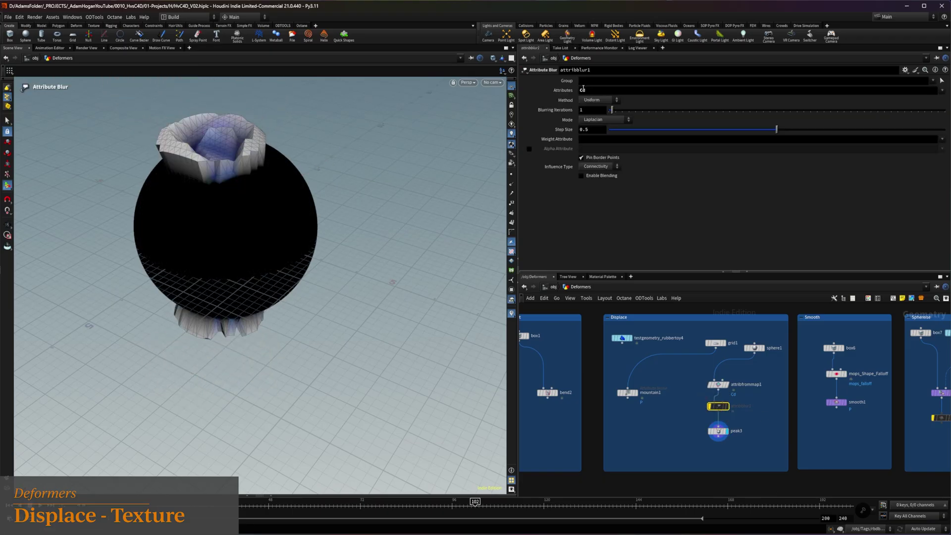
left_click(710, 406)
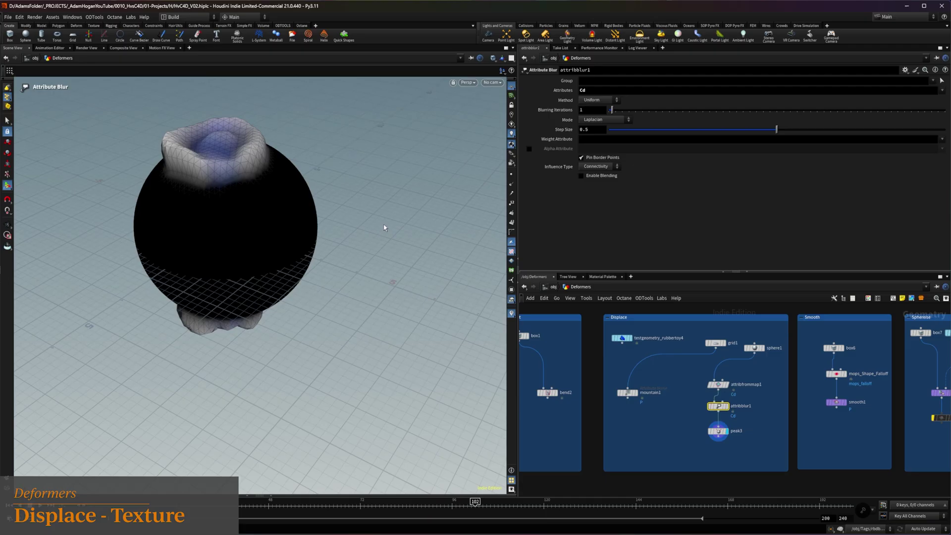
left_click_drag(246, 160, 193, 128, "alt")
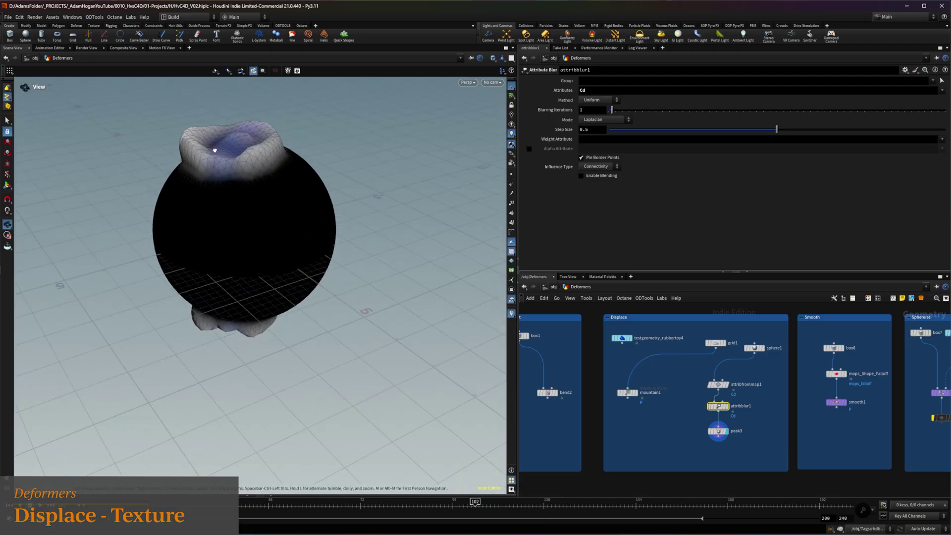
left_click_drag(215, 150, 225, 152, "alt")
left_click_drag(716, 348, 714, 381)
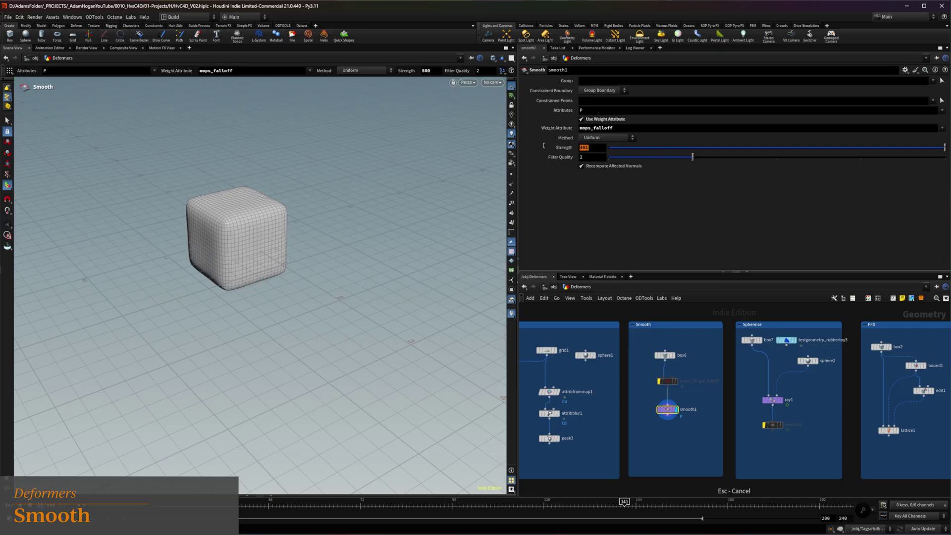
Test smooth1's strength at 0 and 209, and enable mops_Shape_Falloff to shift its linear falloff across the box.
key("Return")
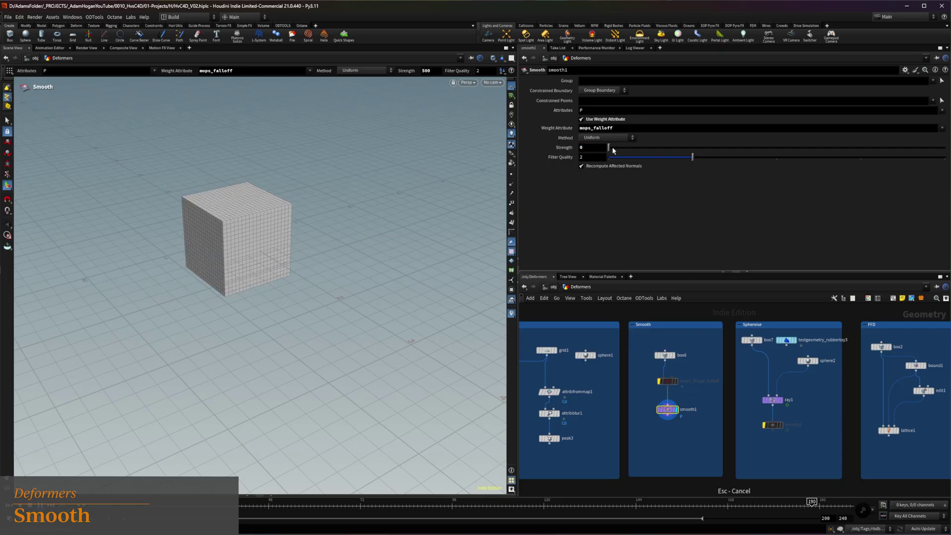
left_click_drag(613, 149, 944, 147)
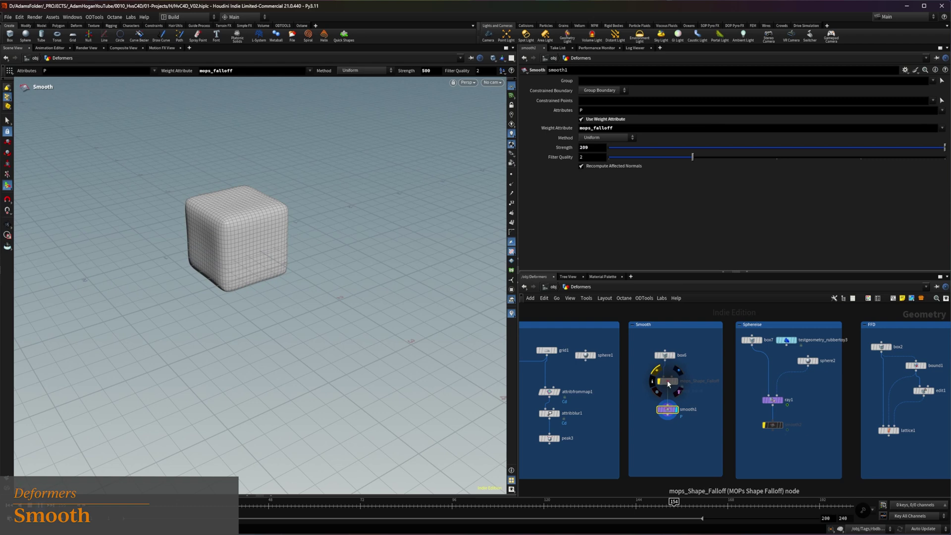
left_click_drag(669, 383, 666, 382)
left_click(665, 380)
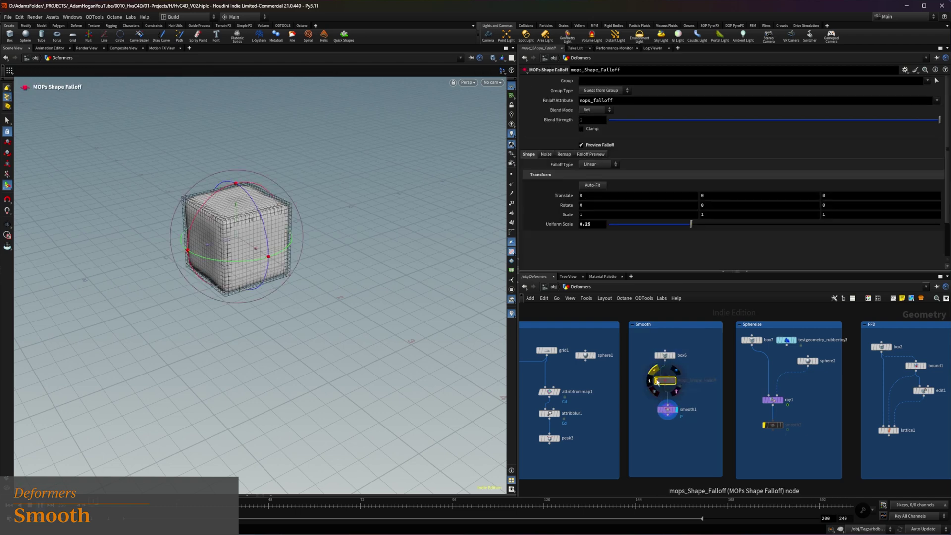
left_click(656, 380)
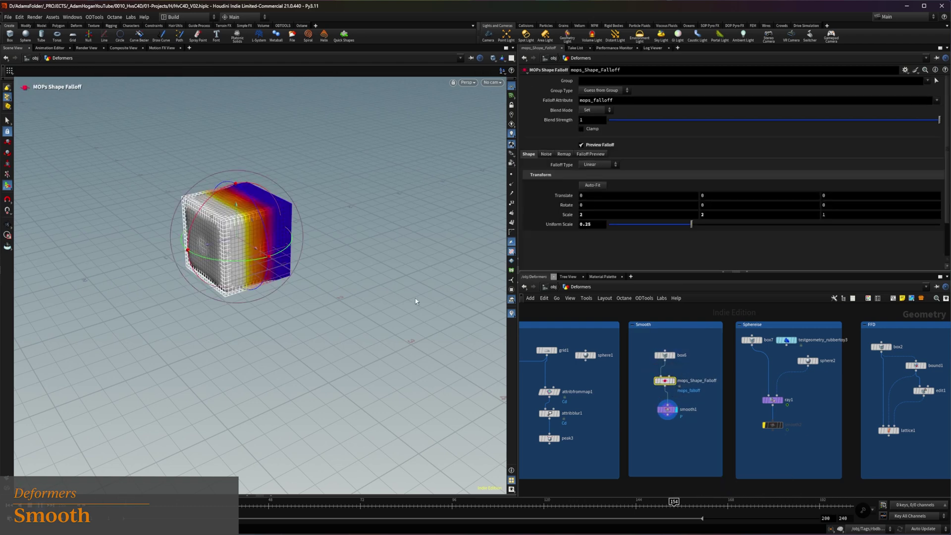
left_click_drag(255, 238, 114, 243)
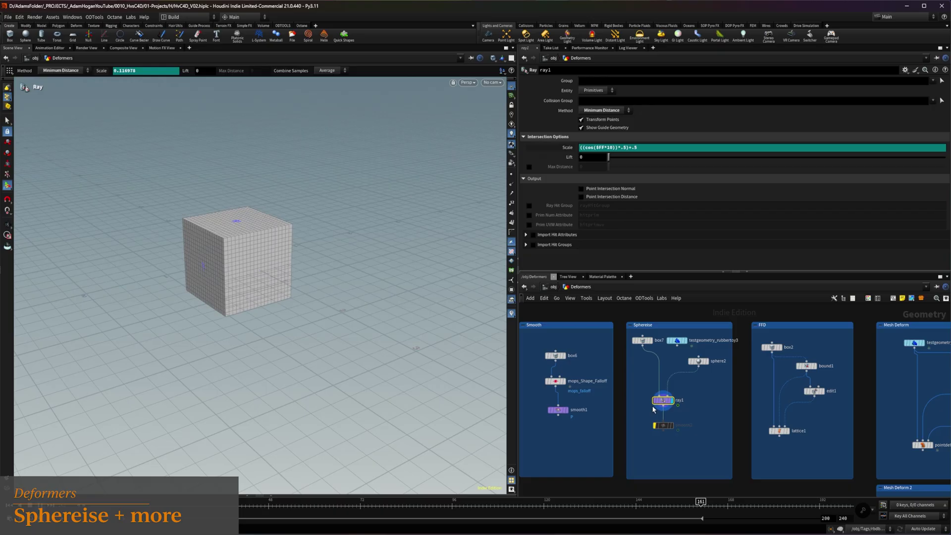
Try the Project Rays method on ray1 and return it to Minimum Distance.
left_click(605, 110)
left_click(602, 126)
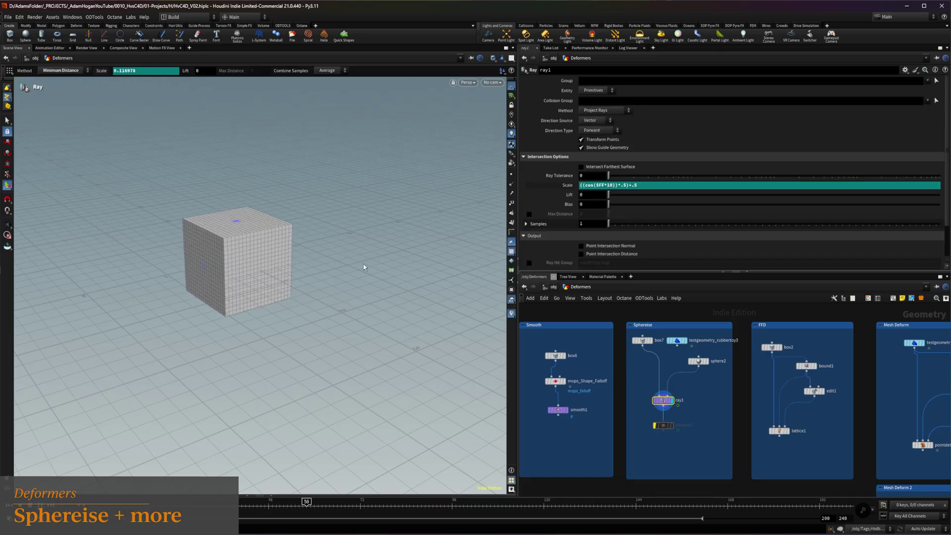
left_click(605, 110)
left_click(602, 118)
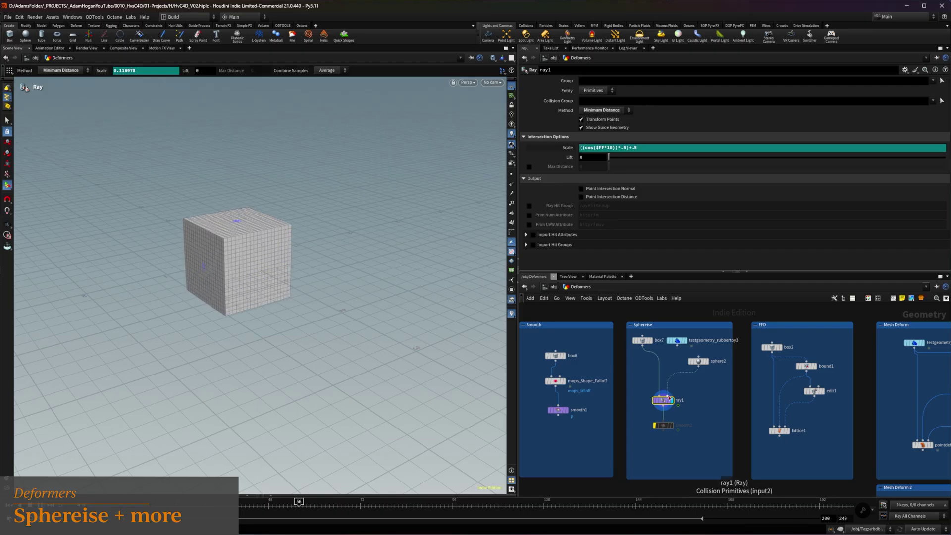
Scrub the timeline to preview ray1's spherify animation, and make testgeometry_rubbertoy3 its input with box7 as the collision geometry.
left_click_drag(700, 365, 703, 372)
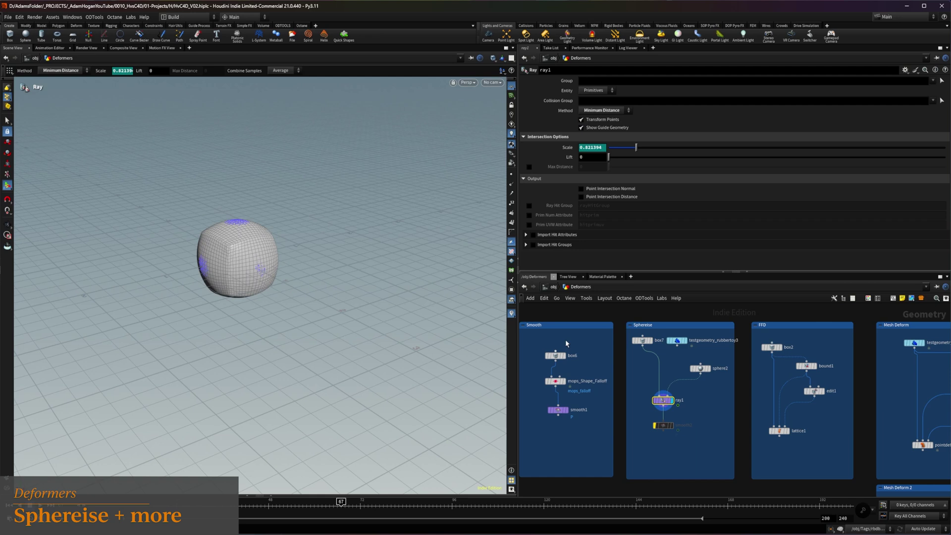
left_click_drag(325, 509, 152, 505)
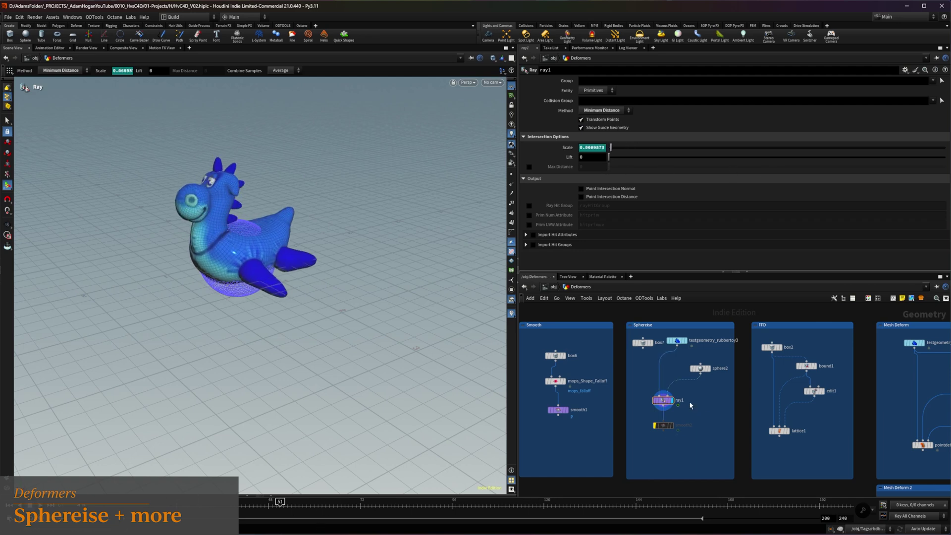
left_click_drag(677, 346, 682, 348)
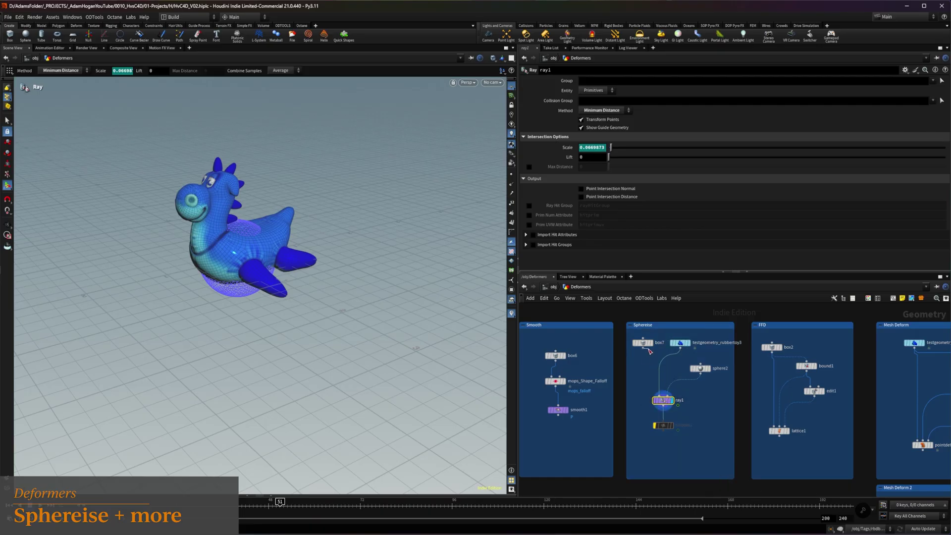
left_click_drag(650, 351, 668, 397)
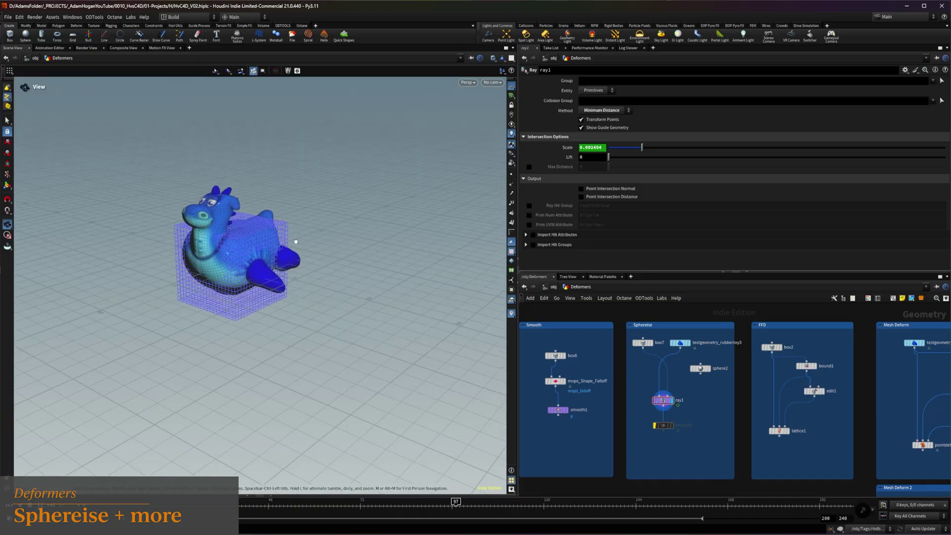
Try sphere2 as ray1's input with testgeometry_rubbertoy3 as the collision geometry, and reconnect box7 to ray1.
mouse_move(702, 378)
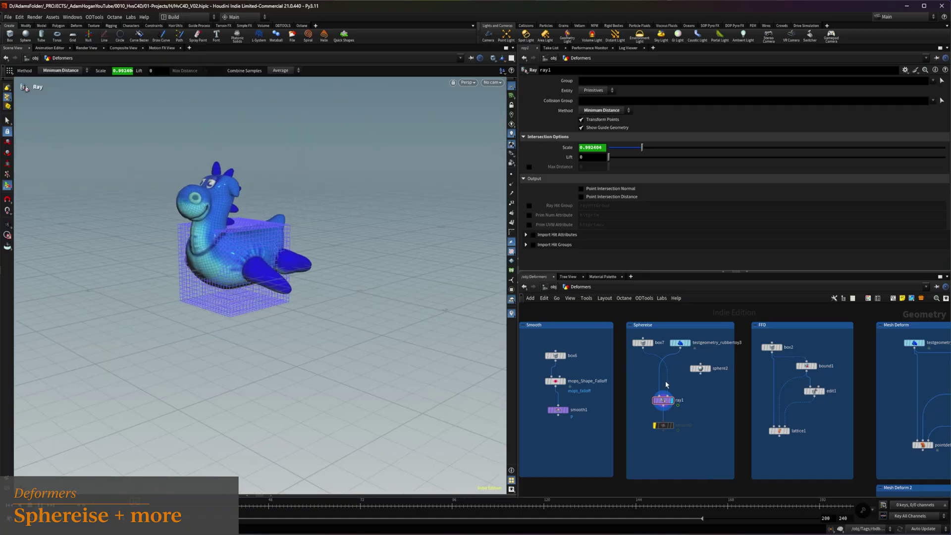
mouse_move(660, 389)
left_mouse_down()
mouse_move(676, 392)
mouse_move(667, 395)
left_mouse_up()
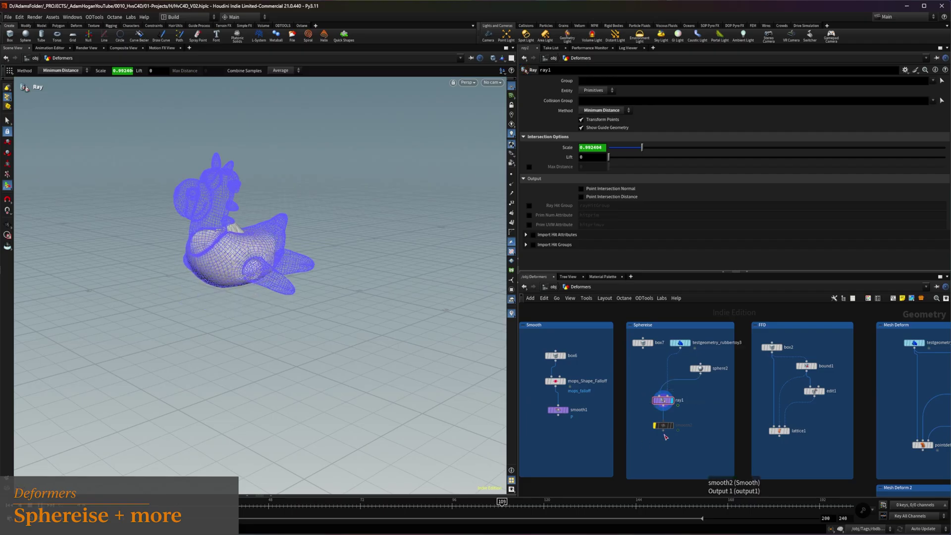
left_click_drag(643, 348, 667, 395)
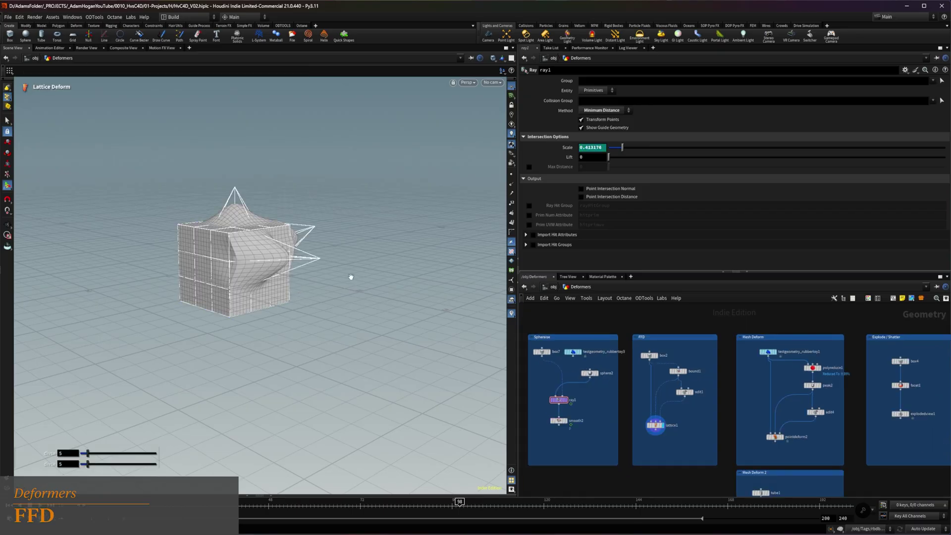
Inspect the lattice1 deformation in the FFD group, and display box2 with its parameters.
left_click_drag(350, 277, 278, 268, "alt")
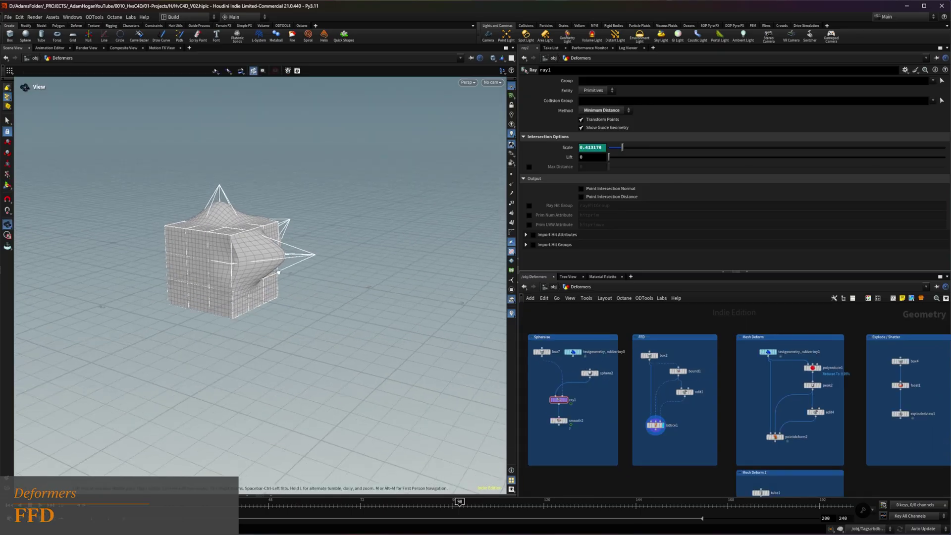
left_click(656, 354)
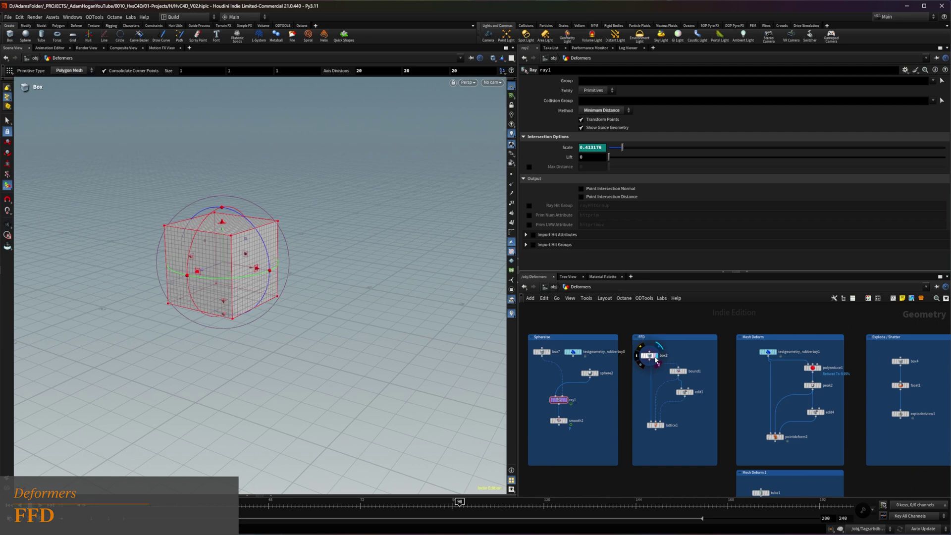
left_click(651, 356)
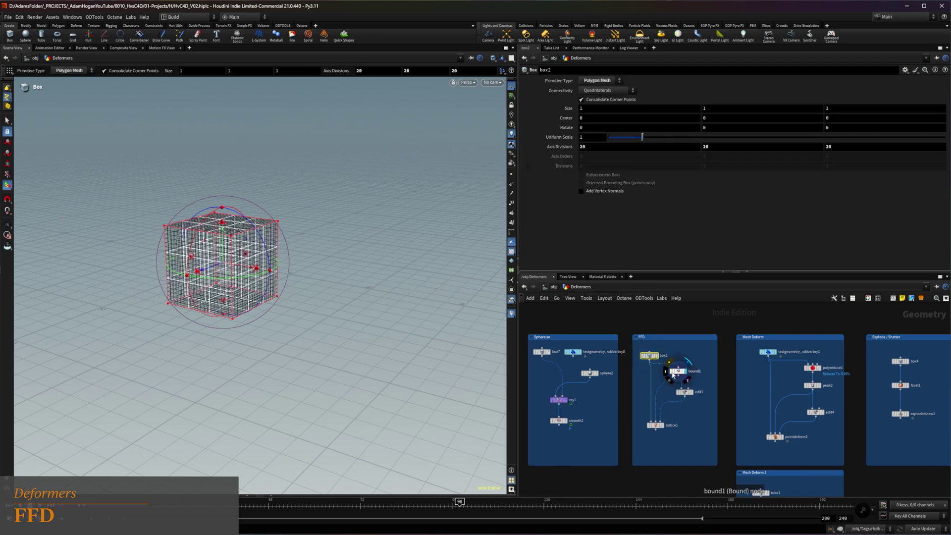
Display bound1, keep its bounding type as Box, and inspect the divided bounding cage up close.
left_click(681, 371)
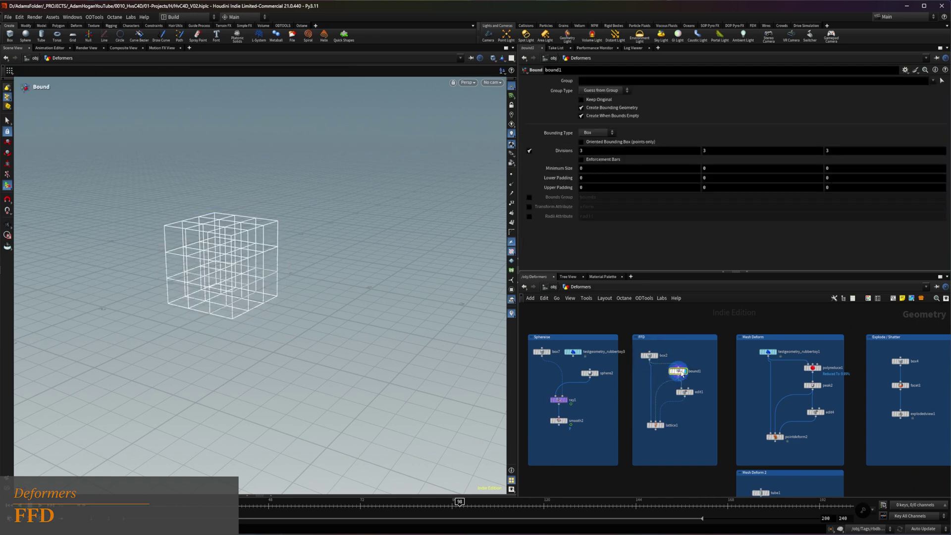
left_click(585, 133)
left_click(586, 140)
scroll(216, 270, "up", 5)
left_click_drag(217, 269, 159, 205, "alt")
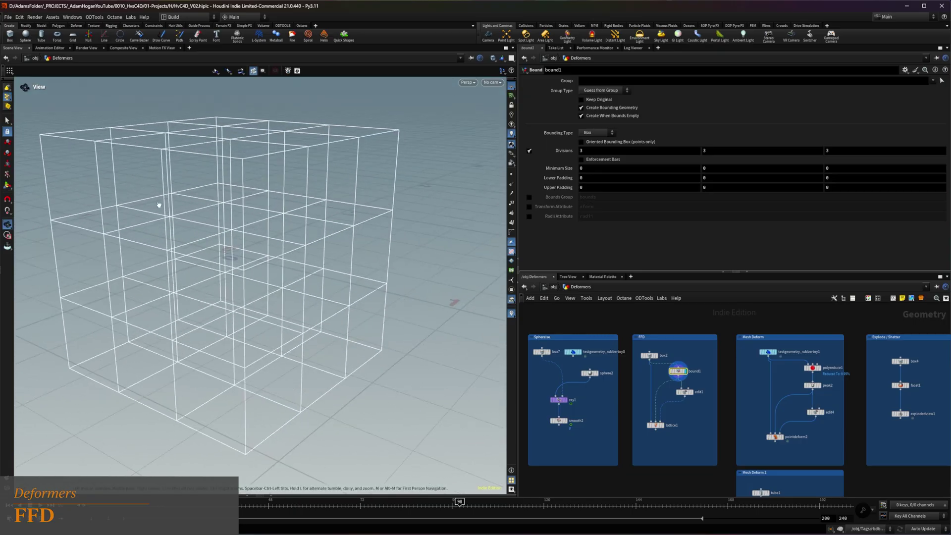
Try testgeometry_rubbertoy3 as bound1's input, inspect the resized cage, and reconnect box2 to bound1.
scroll(276, 293, "down", 5)
scroll(768, 395, "up", 2)
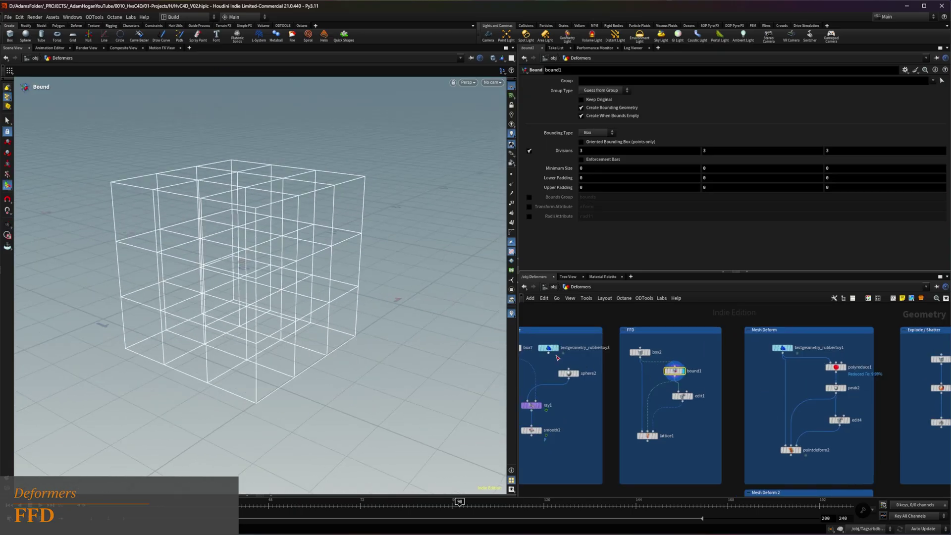
left_click_drag(548, 353, 675, 366)
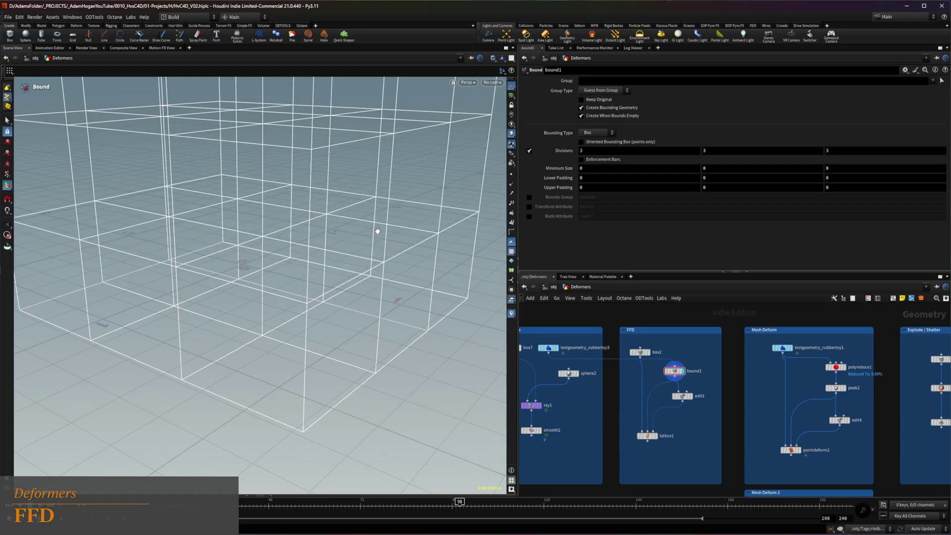
scroll(377, 232, "down", 5)
left_click_drag(275, 186, 156, 217, "alt")
left_click_drag(640, 357, 674, 366)
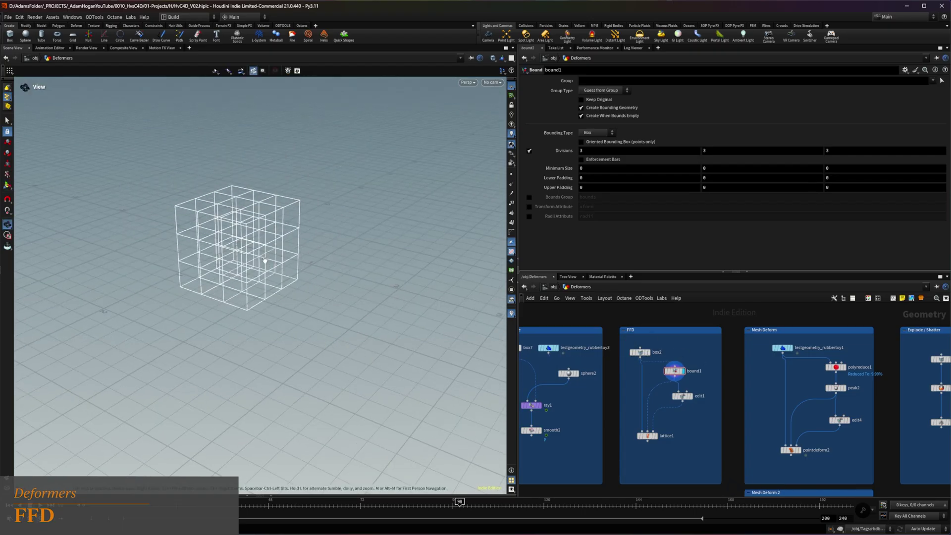
scroll(265, 261, "up", 2)
key("Return")
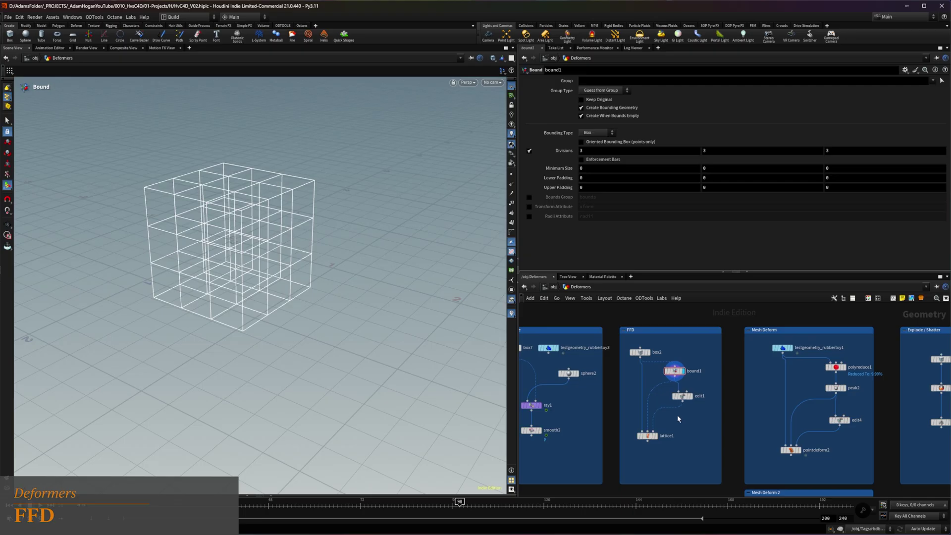
Inspect edit1's edited cage in the FFD group, and display lattice1 with its parameters.
left_click(691, 397)
left_click_drag(221, 265, 253, 240, "alt")
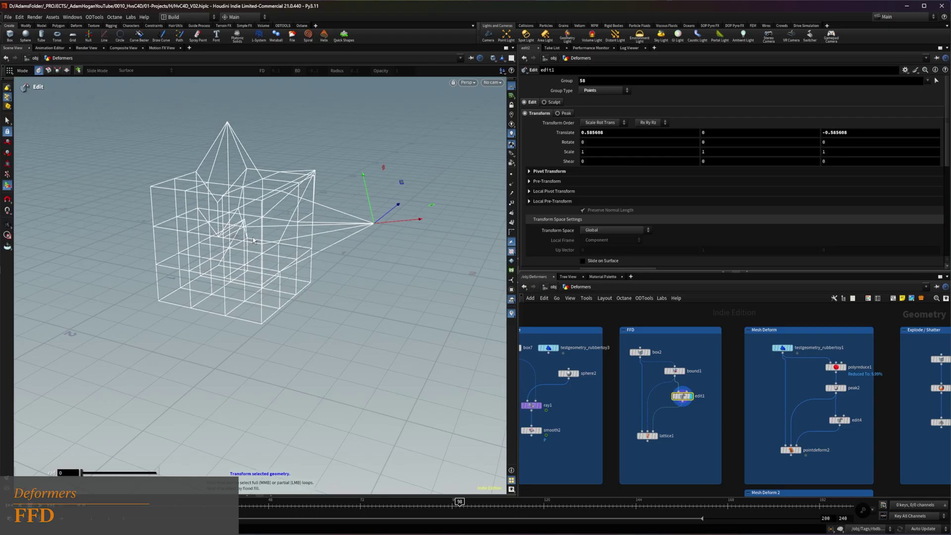
left_click(646, 437)
left_click(655, 436)
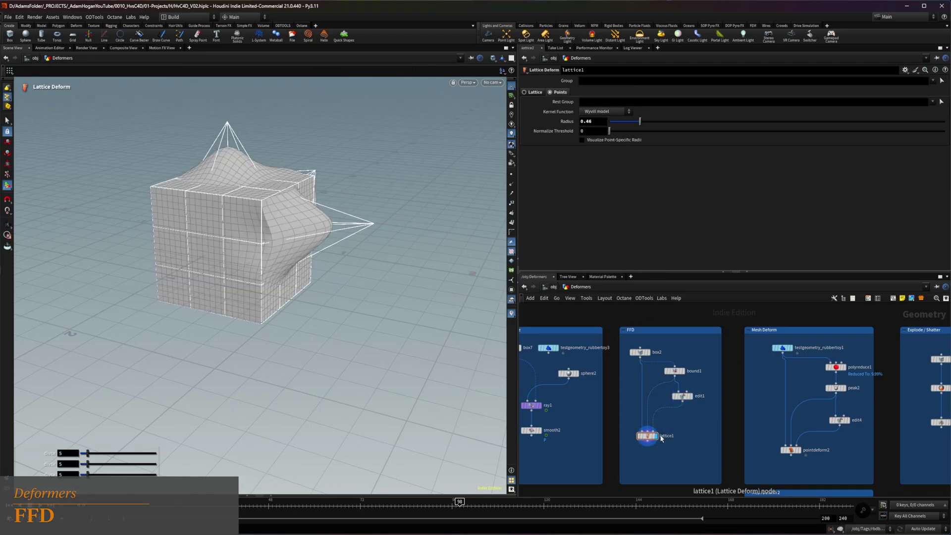
left_click(649, 438)
Compare lattice1's Lattice and Points modes, keep Points, and set its Radius to 0.315.
left_click(525, 92)
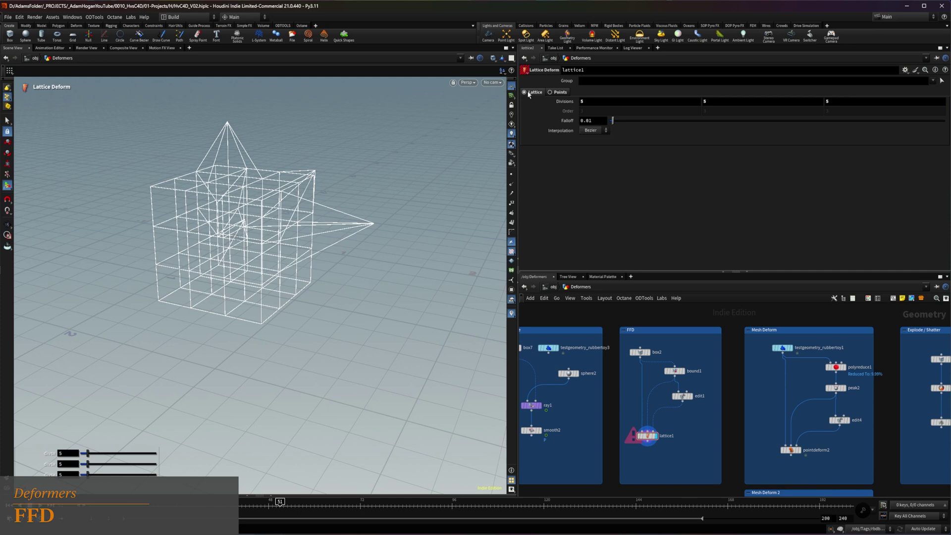
left_click(550, 92)
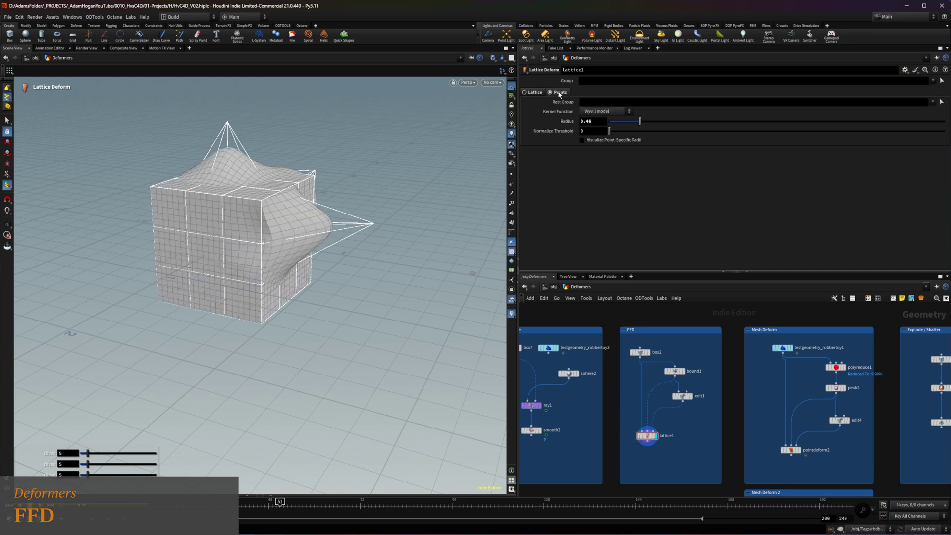
mouse_move(642, 124)
left_mouse_down()
mouse_move(678, 124)
mouse_move(631, 123)
left_mouse_up()
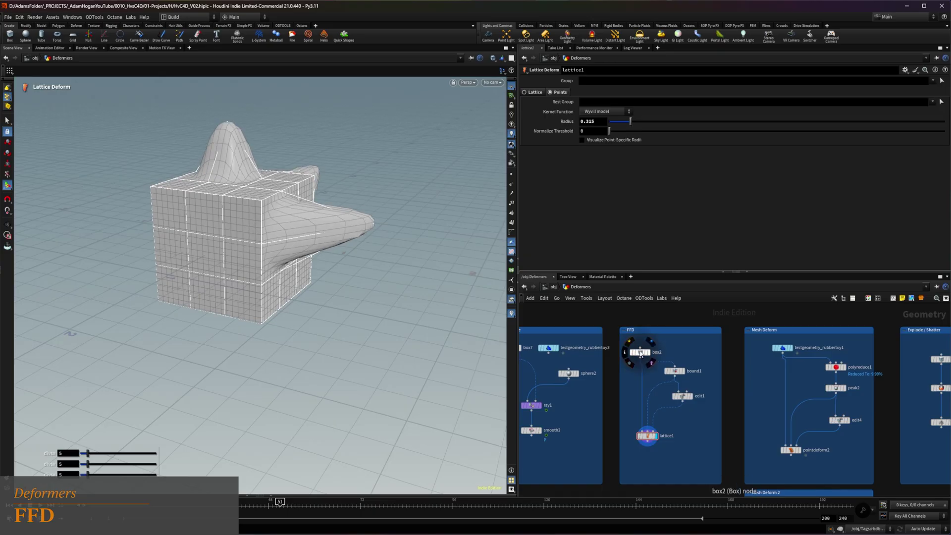
Compare bound1's undeformed cage with the lattice1 result in the FFD network.
left_click_drag(641, 354, 641, 349)
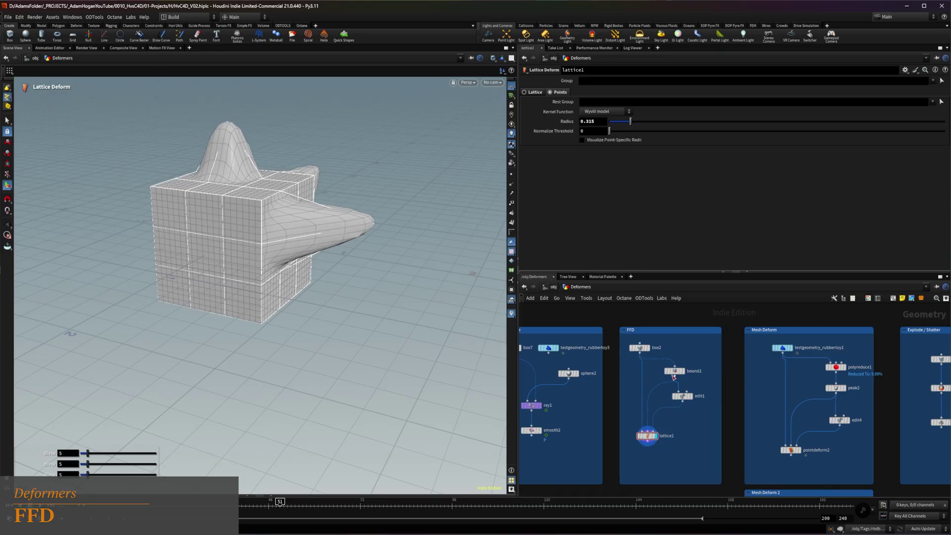
left_click(684, 370)
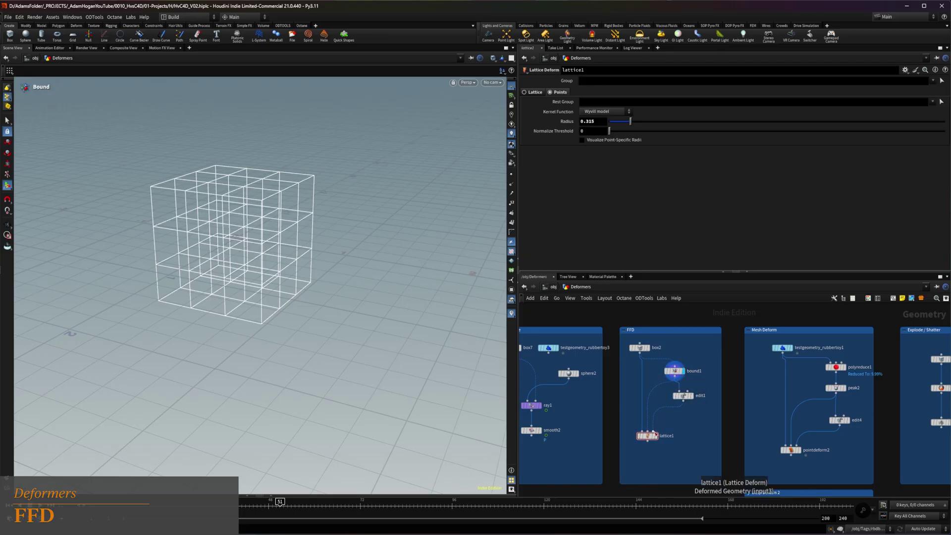
left_click(656, 436)
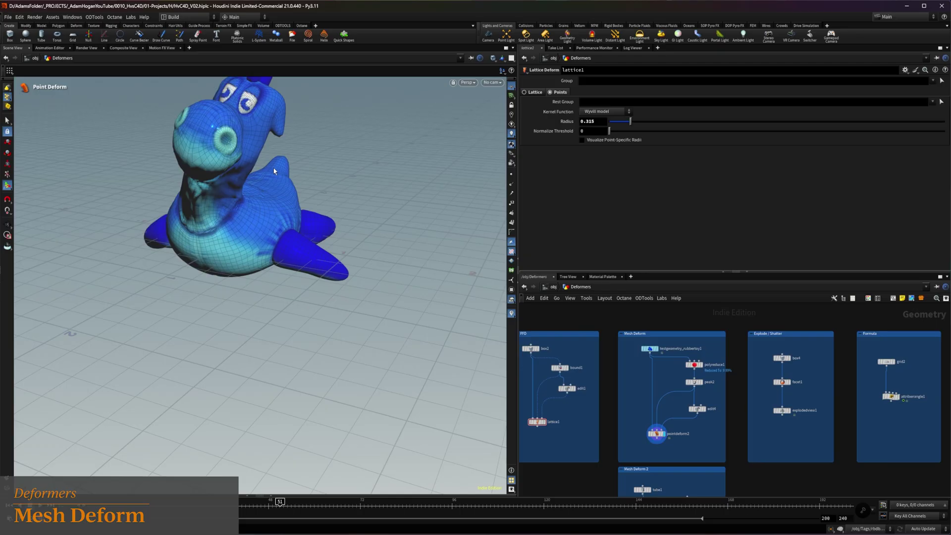
Examine the Mesh Deform group's toy, comparing the pointdeform2, testgeometry_rubbertoy1, polyreduce1 and peak2 outputs.
left_click_drag(273, 168, 258, 220, "alt")
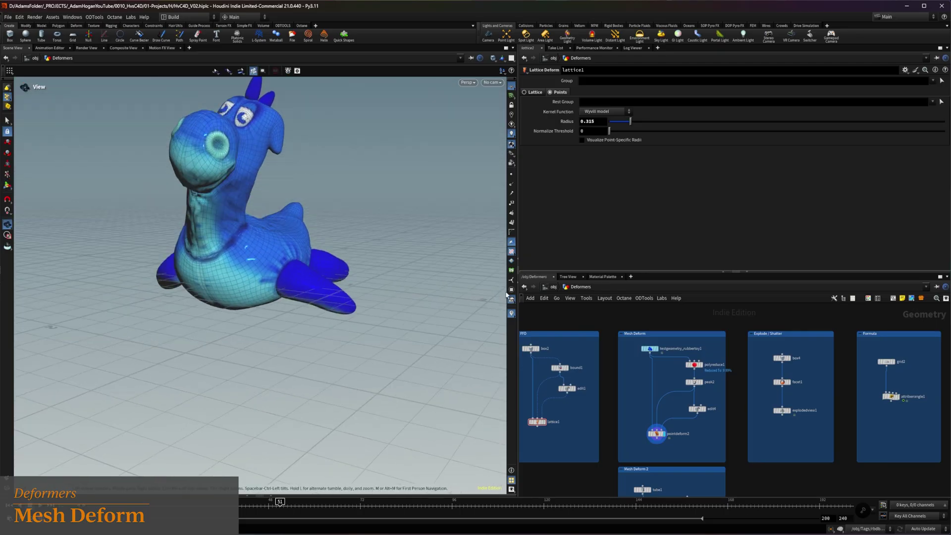
left_click(649, 350)
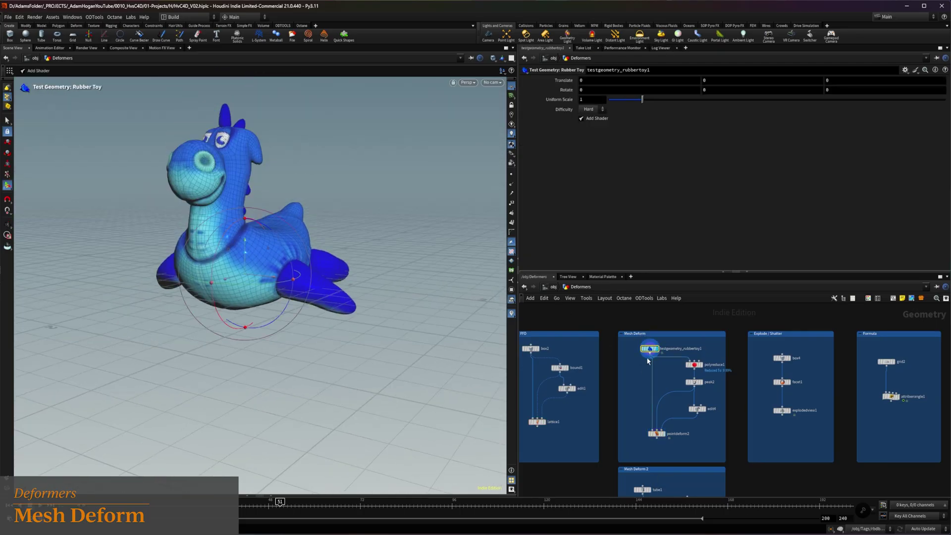
left_click(701, 369)
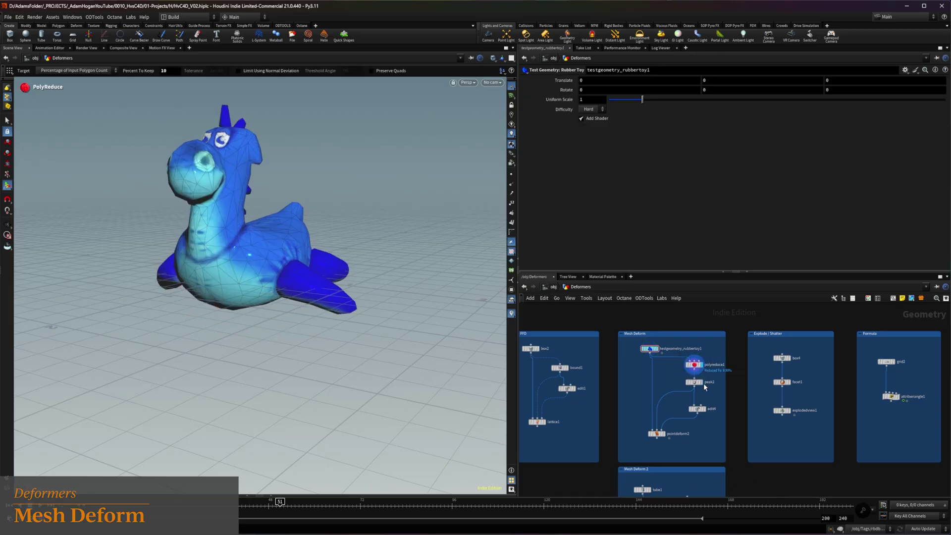
left_click(705, 387)
left_click(694, 383)
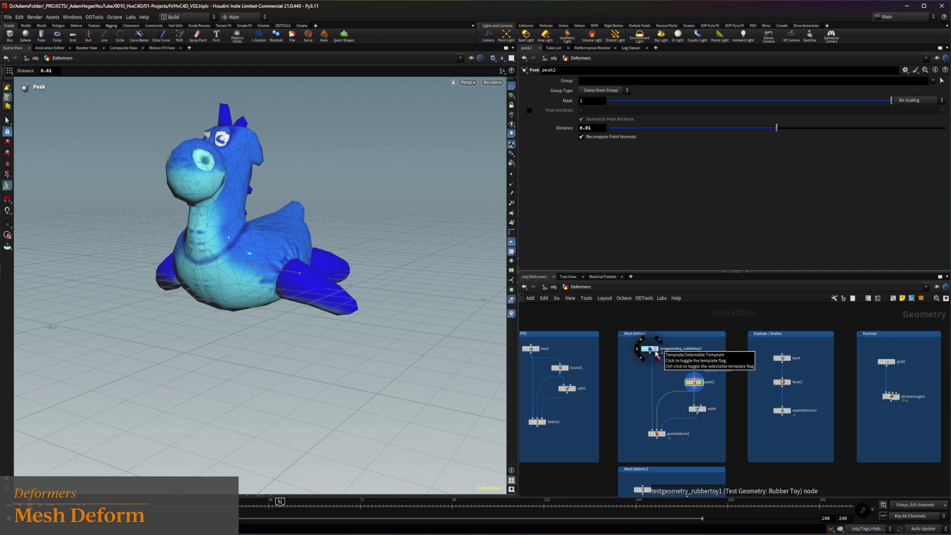
Display edit4 in the Mesh Deform group, and delete the node from the network.
left_click(706, 409)
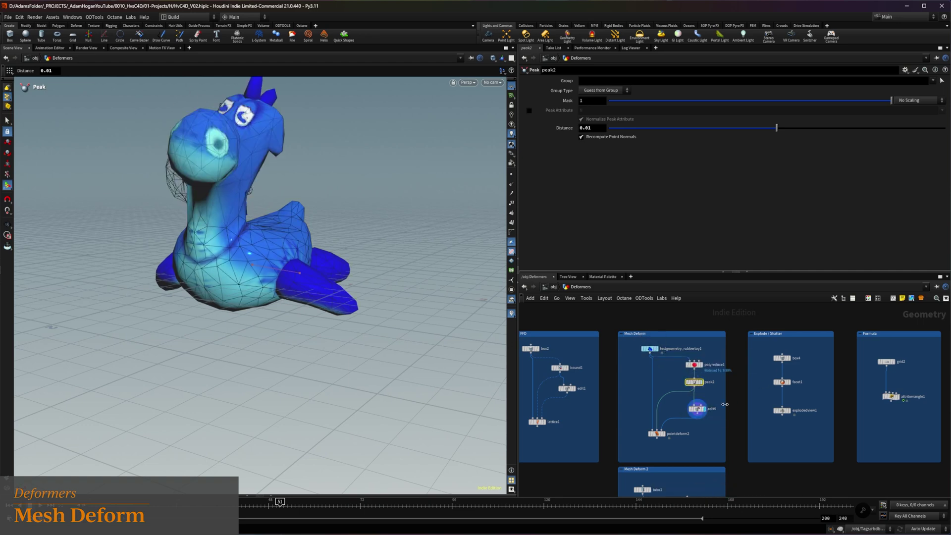
left_click(698, 408)
key("Delete")
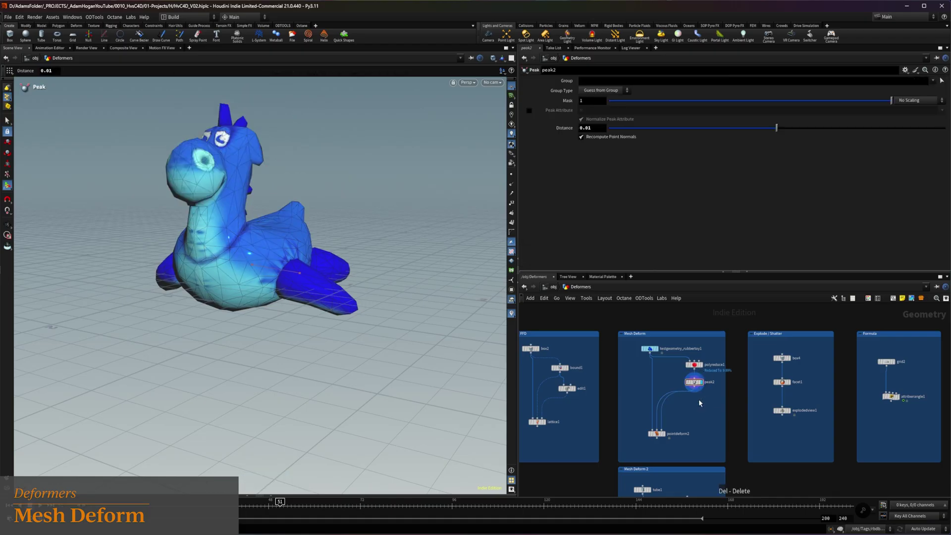
Select the head points of peak2's low-poly toy and move them about 0.33 along X with a new edit node.
left_click(7, 121)
left_click_drag(152, 97, 295, 194)
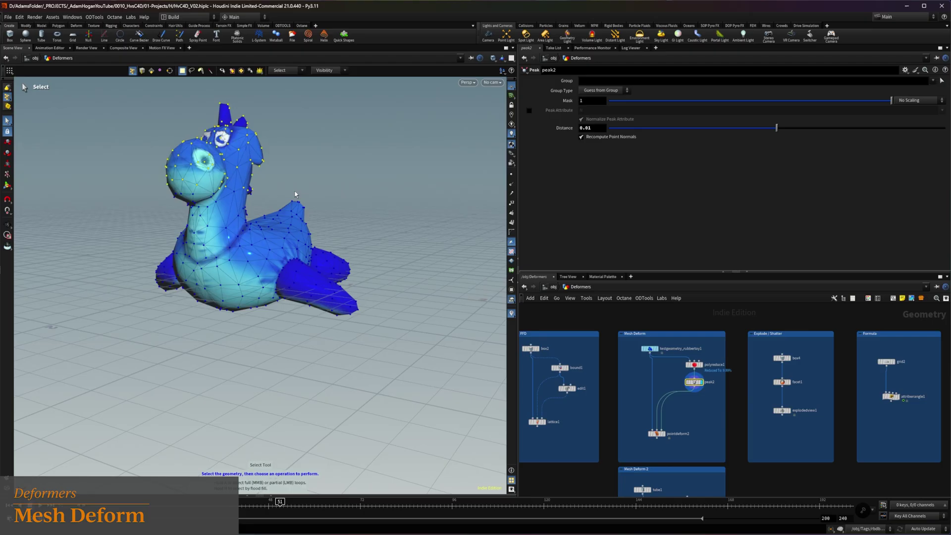
key("t")
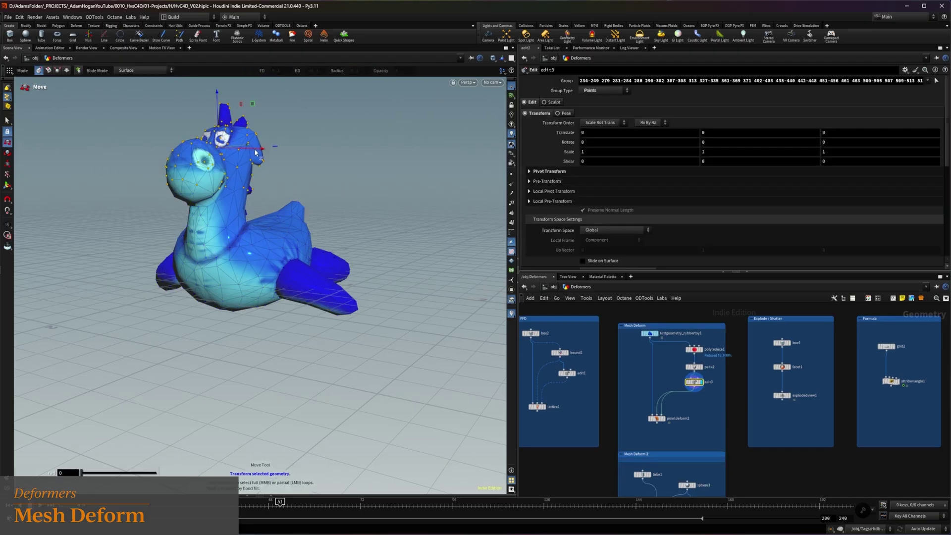
left_click_drag(253, 149, 291, 148)
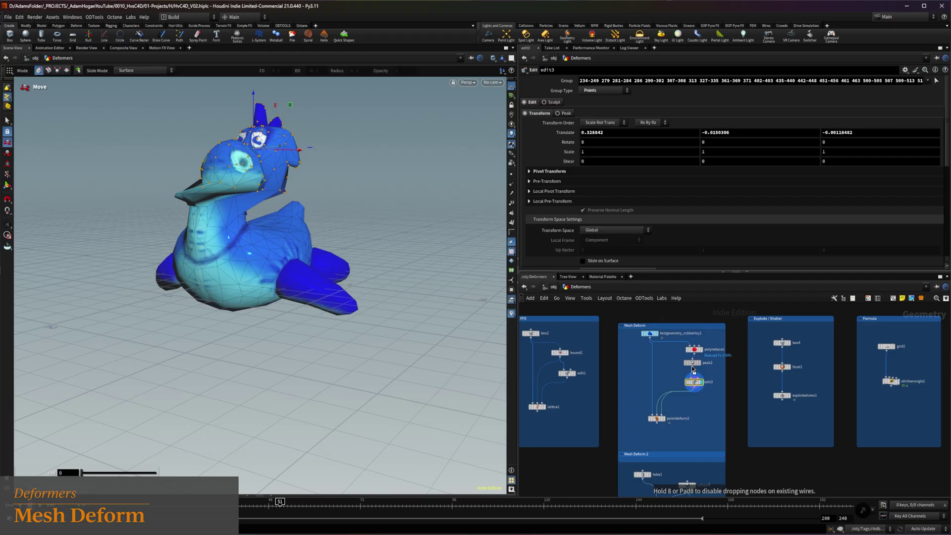
Wire peak2's output directly into pointdeform2's rest lattice input, and display pointdeform2.
left_click_drag(695, 370, 678, 373)
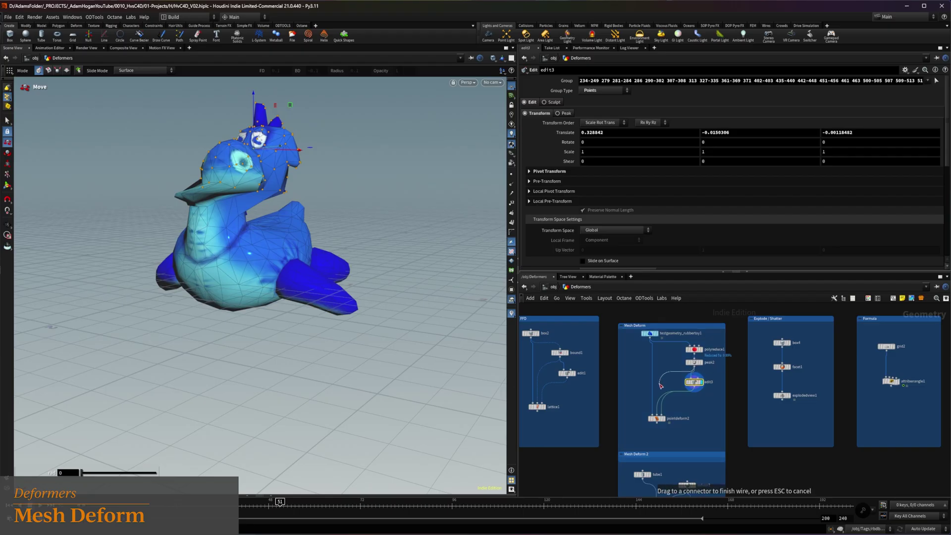
left_click_drag(656, 415, 667, 421)
left_click(666, 416)
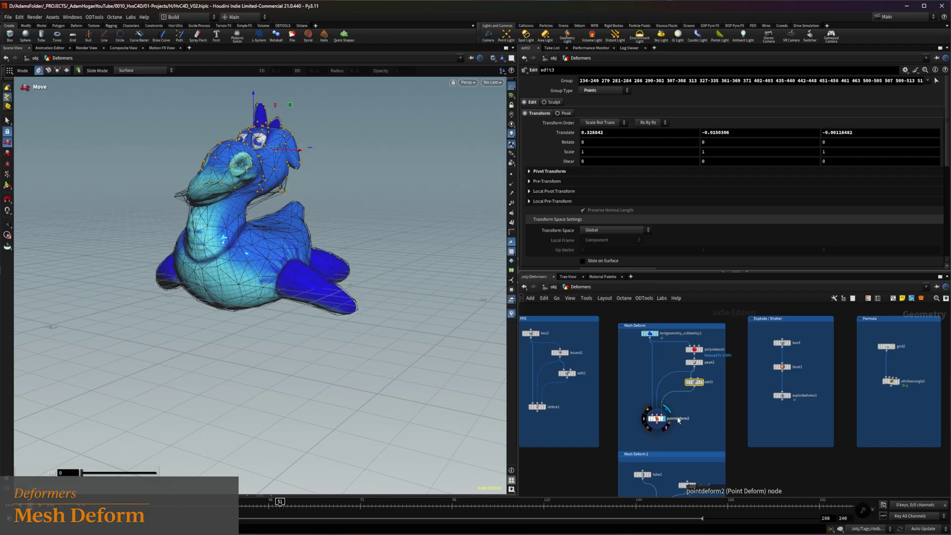
Reposition edit3's head points freehand to reshape the detailed rubber toy through pointdeform2.
left_click(695, 385)
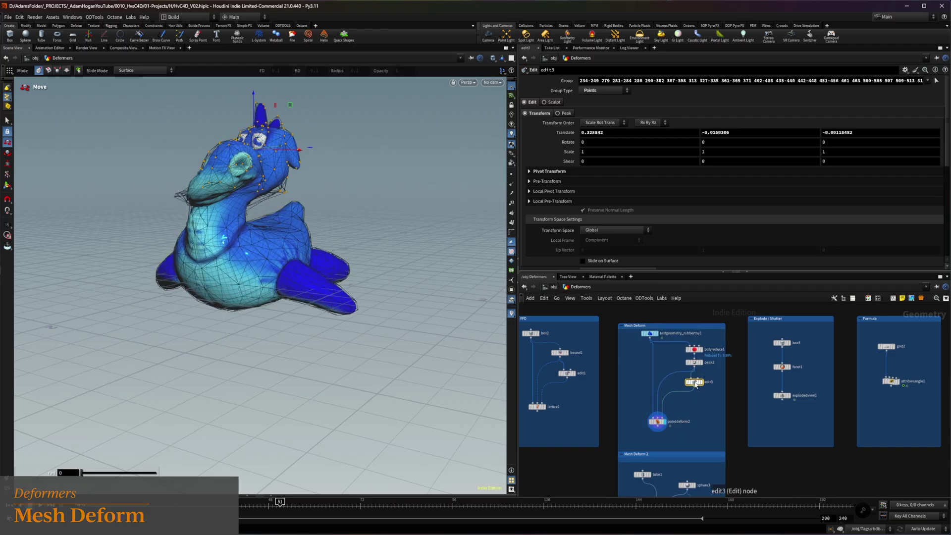
left_click_drag(290, 105, 247, 63)
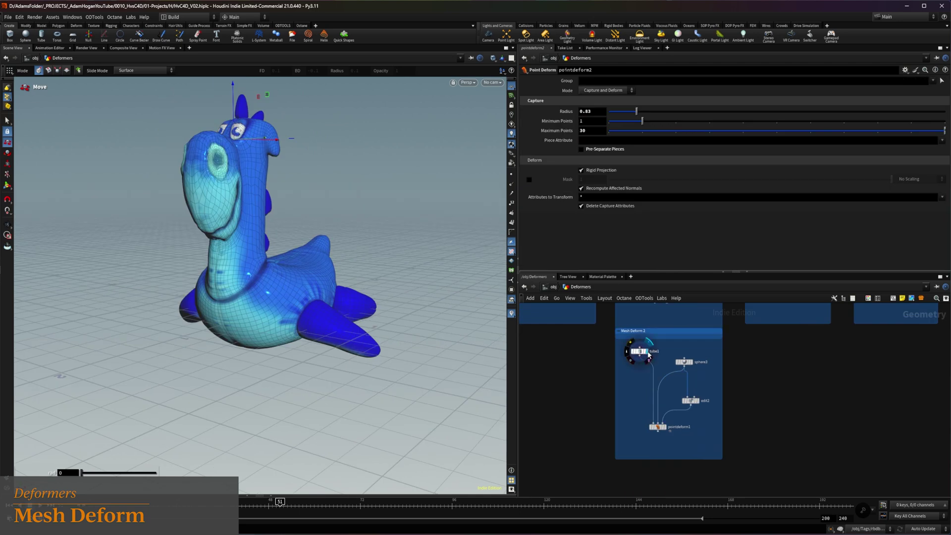
Inspect the Mesh Deform 2 group, comparing tube1, the low-poly sphere cage, edit2 and pointdeform1 with its parameters.
left_click(649, 354)
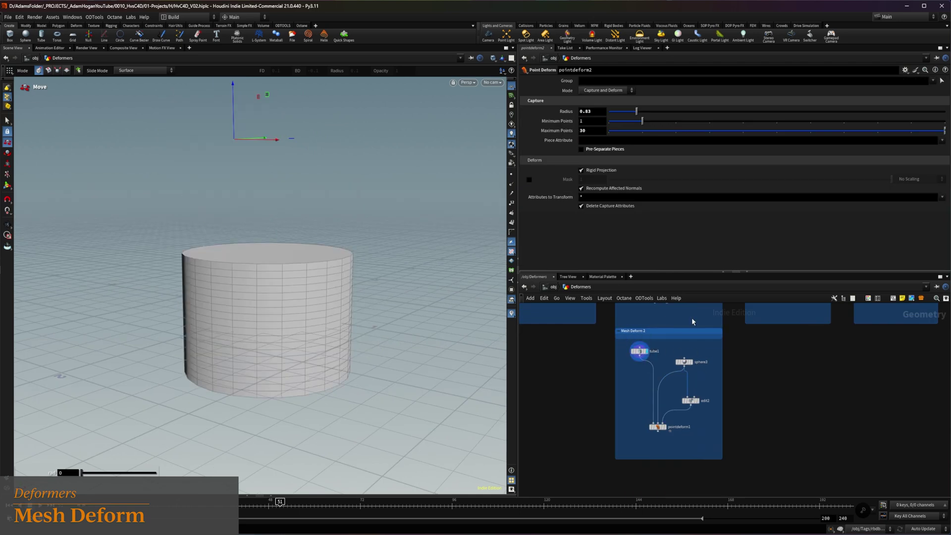
left_click(665, 427)
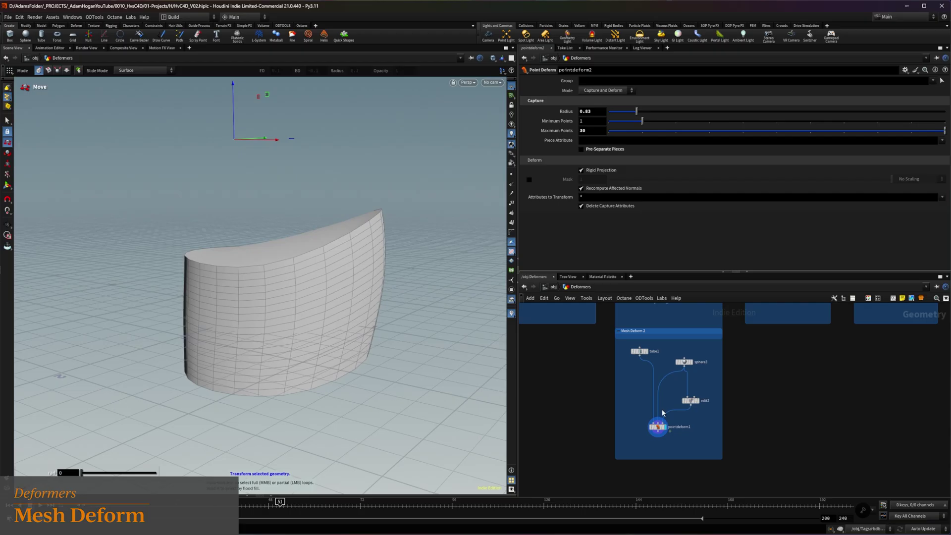
left_click(647, 352)
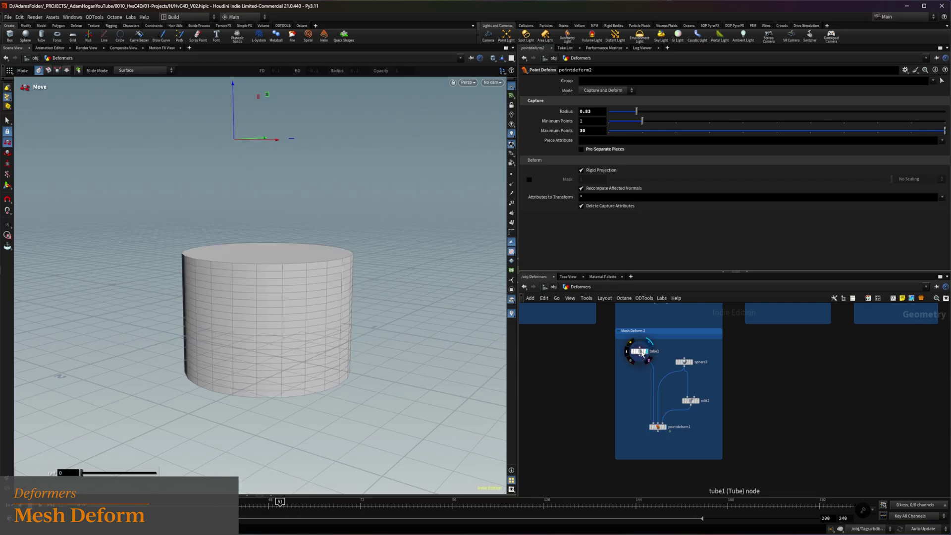
left_click(693, 365)
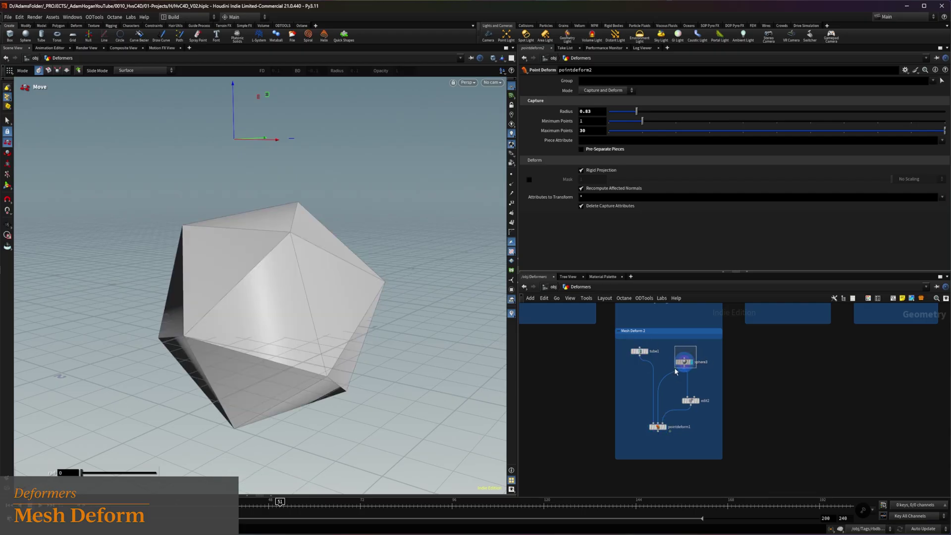
left_click(697, 400)
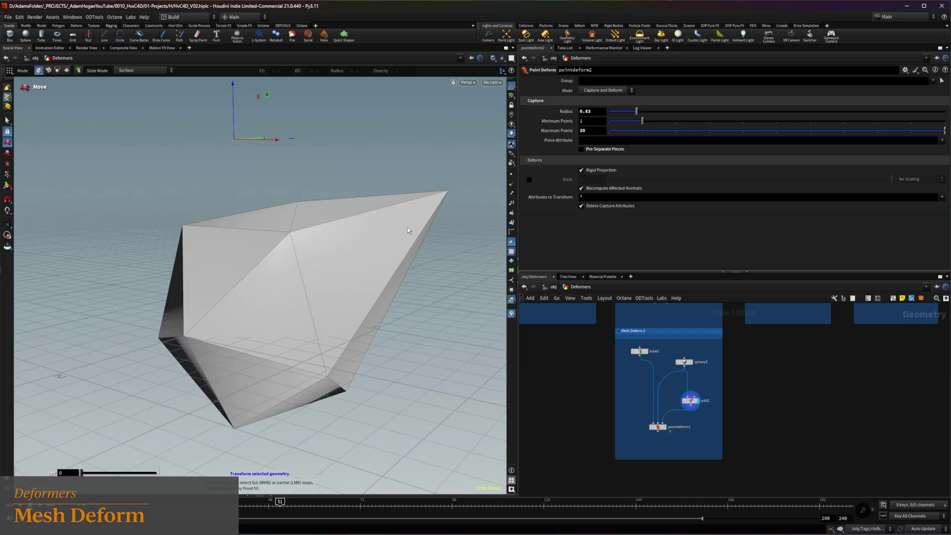
left_click(665, 428)
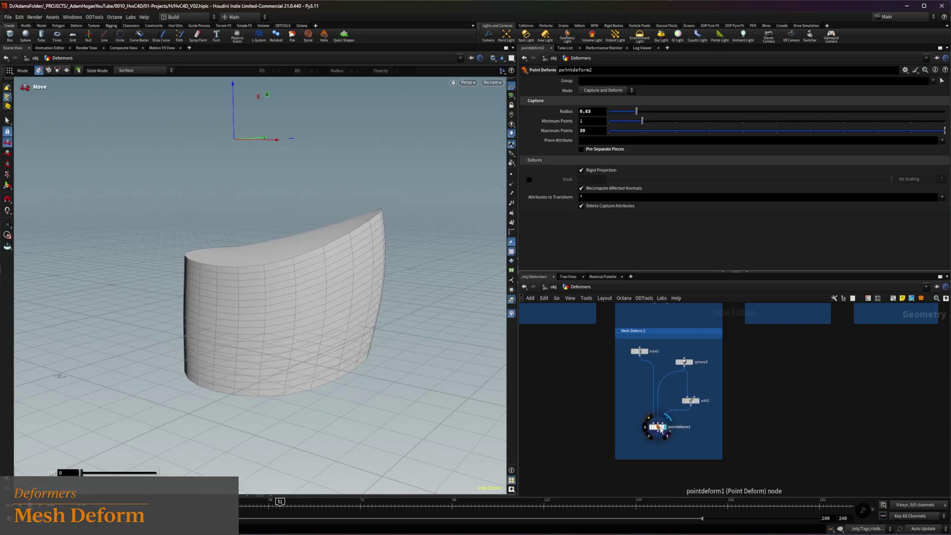
left_click(657, 427)
left_click_drag(319, 271, 243, 262, "alt")
key("t")
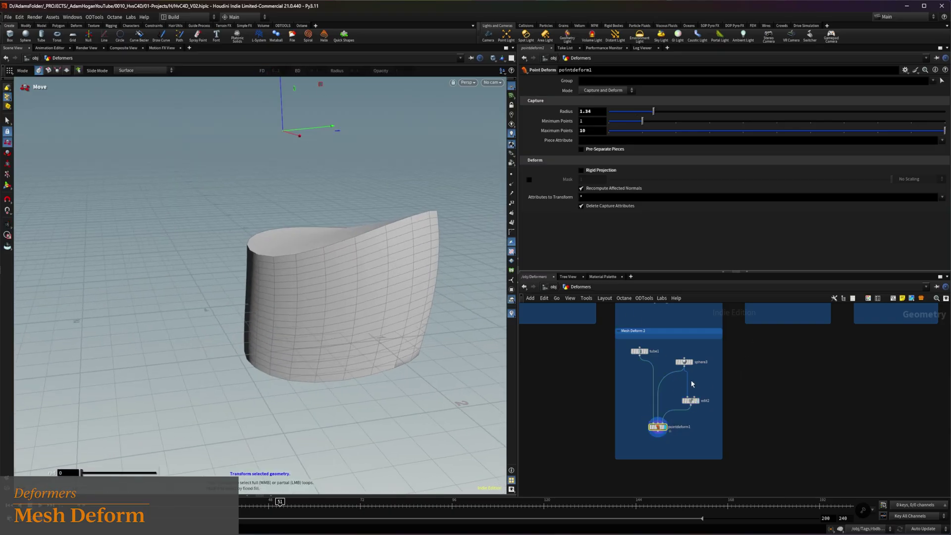
Move edit2's selected cage point freehand with pointdeform1 displayed to reshape the tube.
left_click(698, 400)
key("Return")
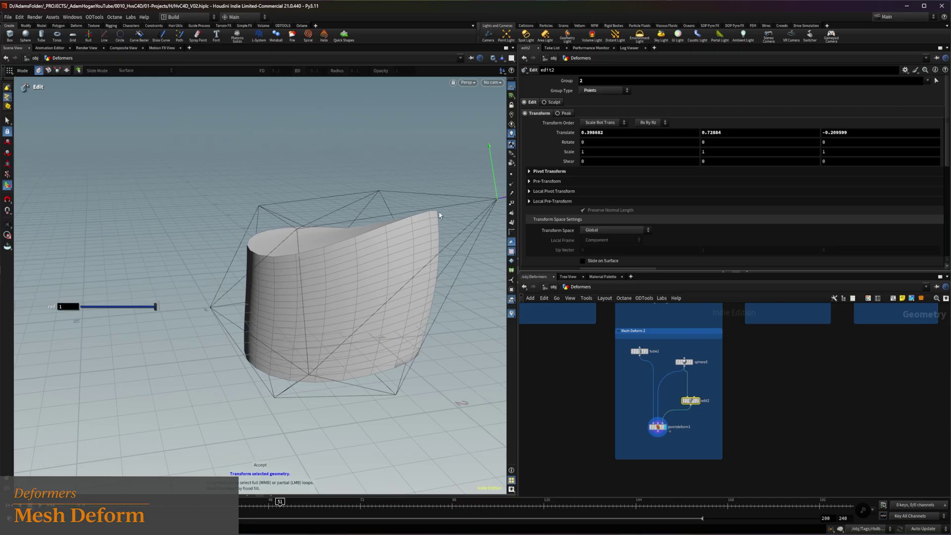
middle_click_drag(484, 199, 399, 221, "alt")
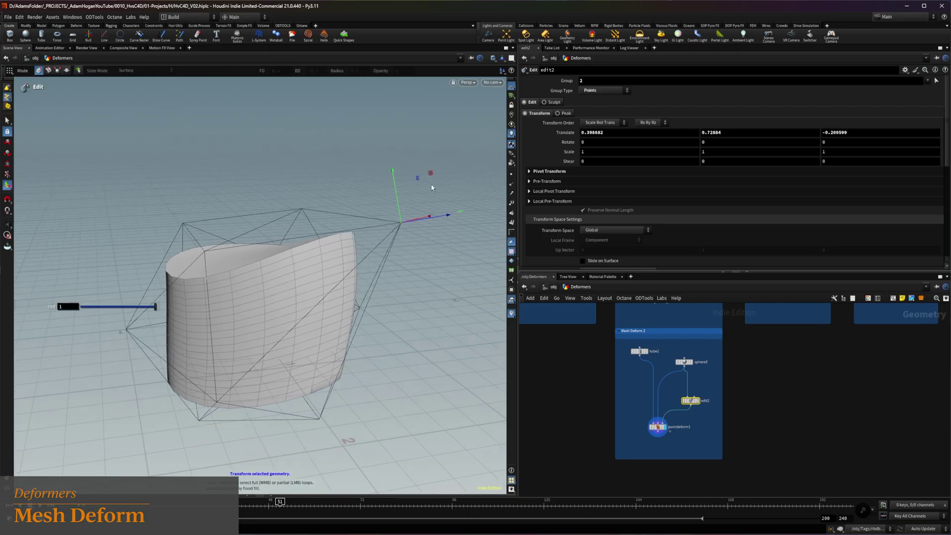
left_click_drag(427, 178, 448, 255)
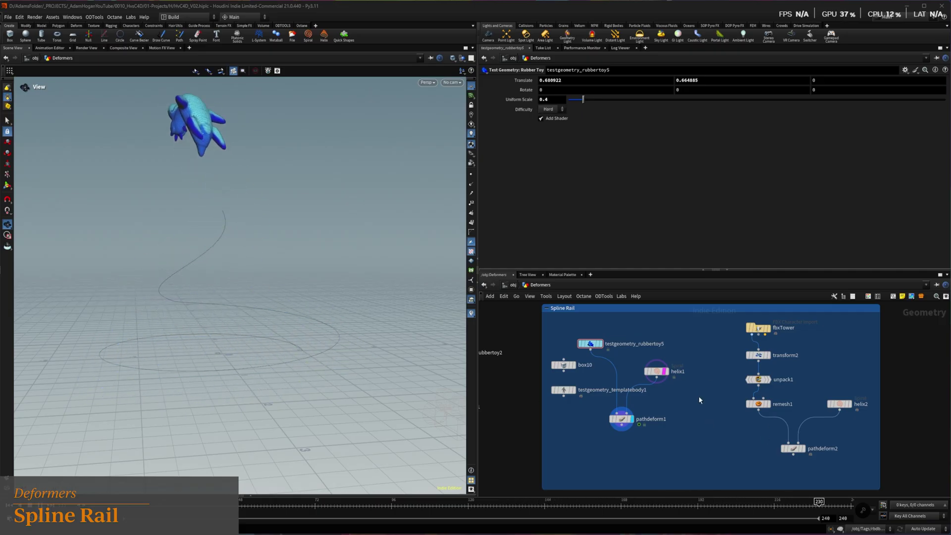
Examine the Spline Rail inputs by displaying testgeometry_rubbertoy5 and then the helix1 curve on its own.
left_click(600, 344)
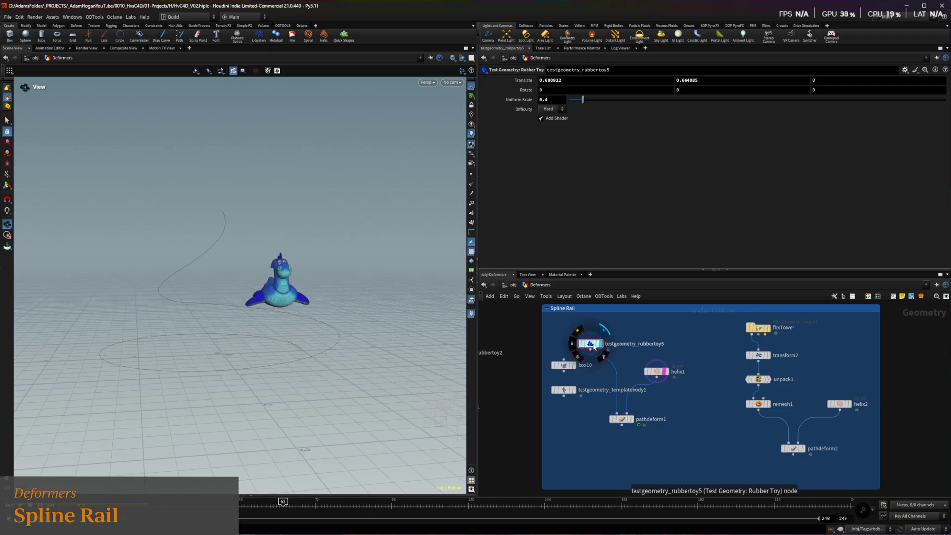
left_click(669, 375)
left_click(656, 371)
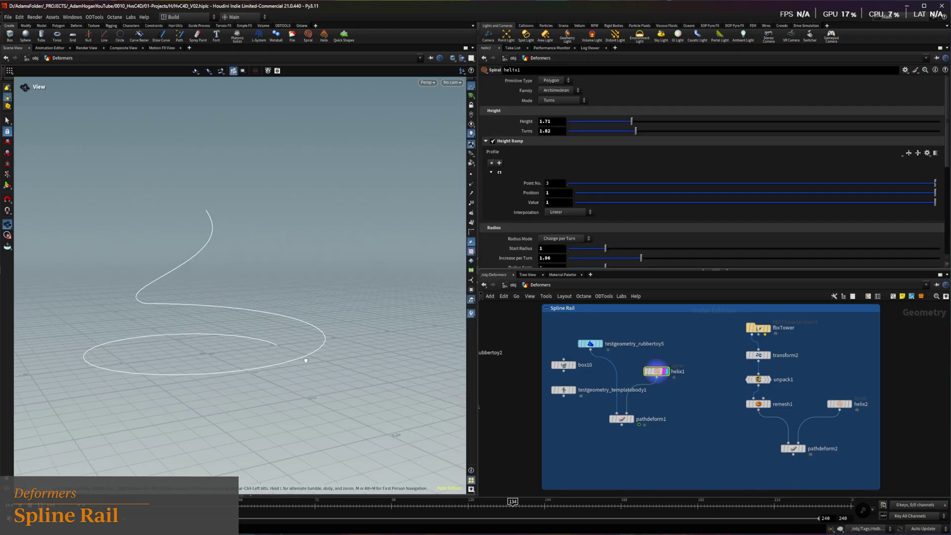
left_click_drag(280, 362, 279, 361)
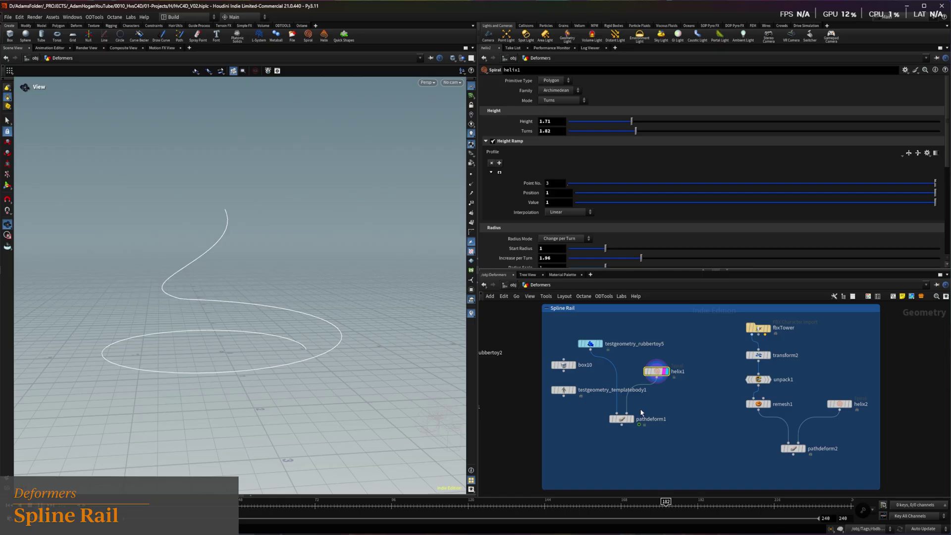
Display pathdeform1, open its mapping and deformation settings, and set the map length fraction to 1.
left_click(636, 420)
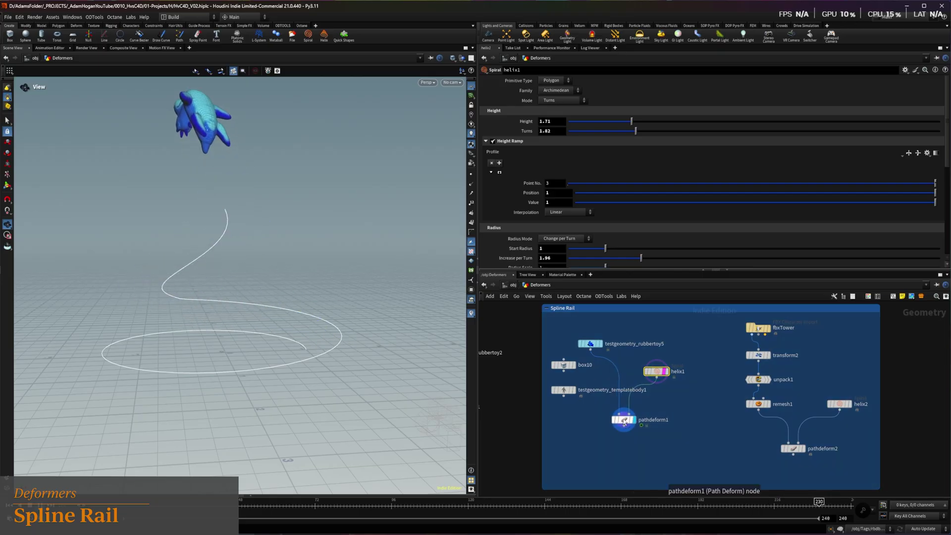
left_click(623, 420)
left_click(497, 121)
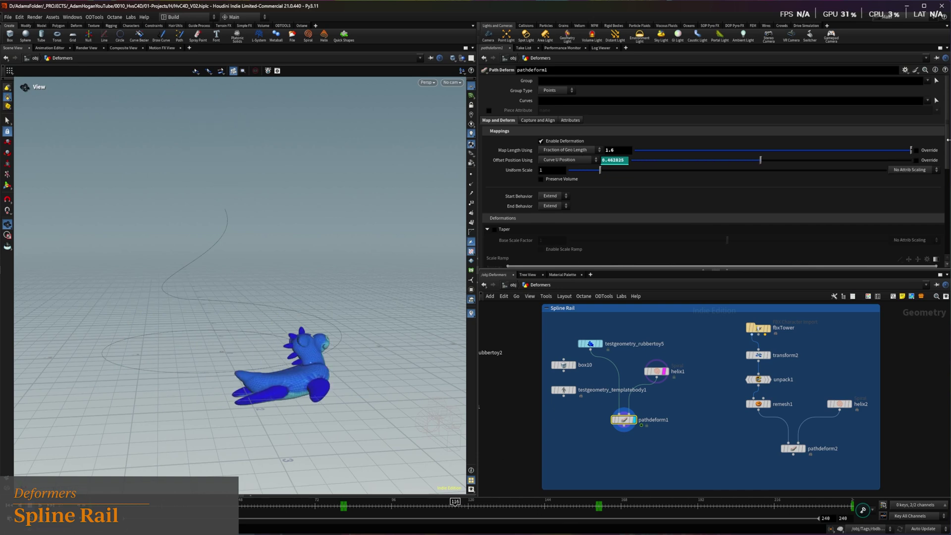
left_click_drag(912, 151, 930, 150)
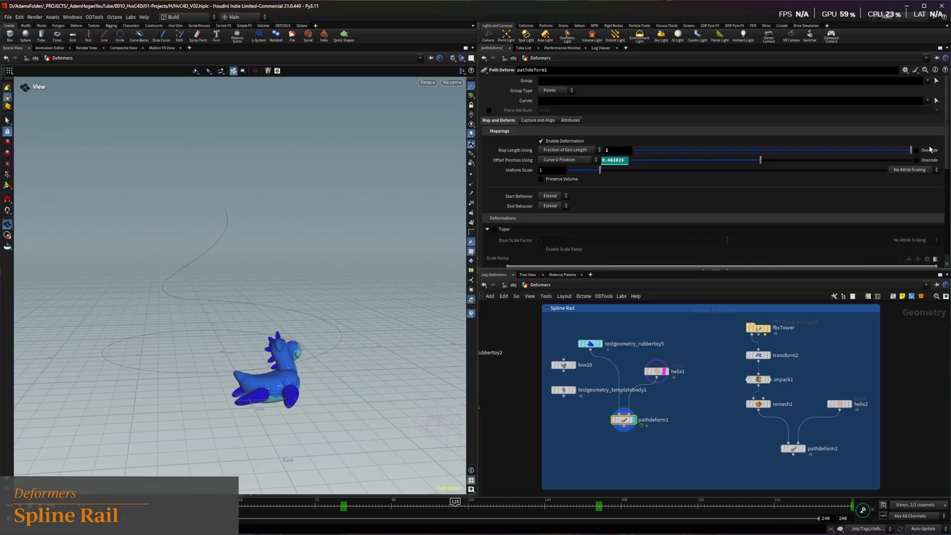
Stretch the rubber toy along the helix to a map length of about 2.1 and scrub the path animation.
key("Return")
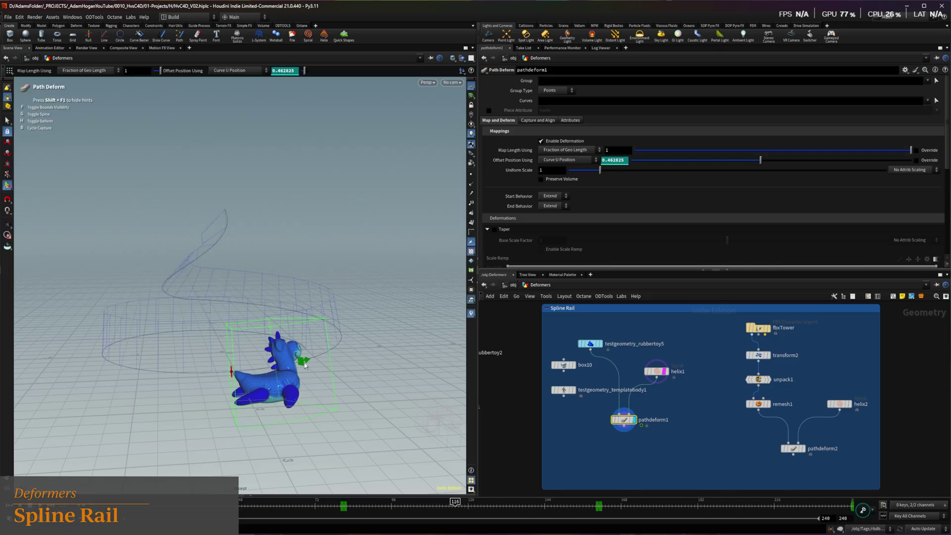
left_click_drag(305, 365, 337, 343)
left_click_drag(289, 510, 259, 500)
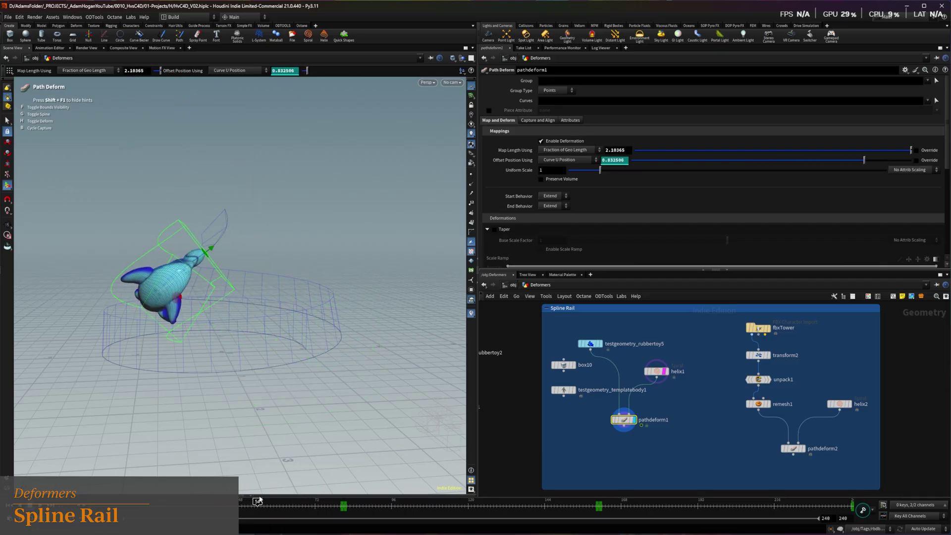
mouse_move(316, 505)
left_mouse_down()
mouse_move(337, 502)
mouse_move(302, 501)
left_mouse_up()
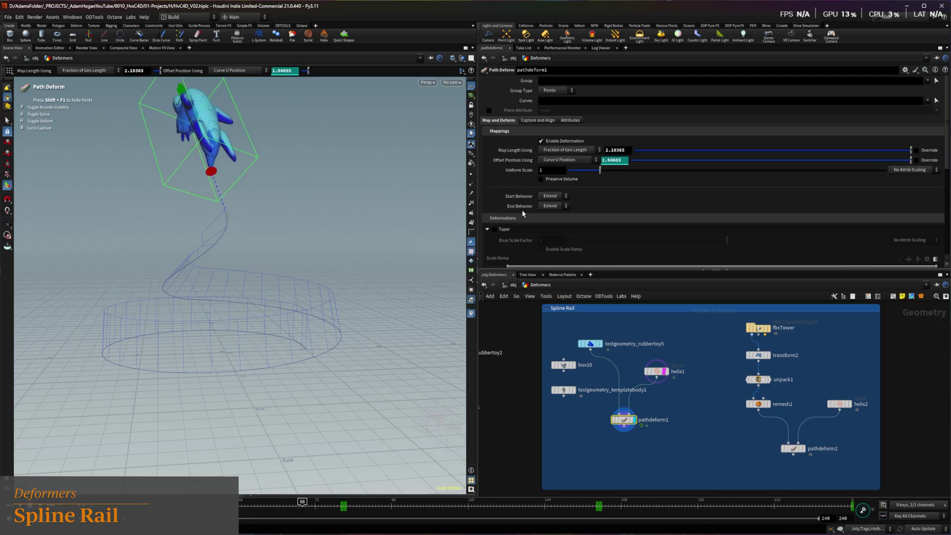
Try the Clip end behavior on pathdeform1 and open its capture and alignment settings.
left_click(550, 206)
left_click(553, 230)
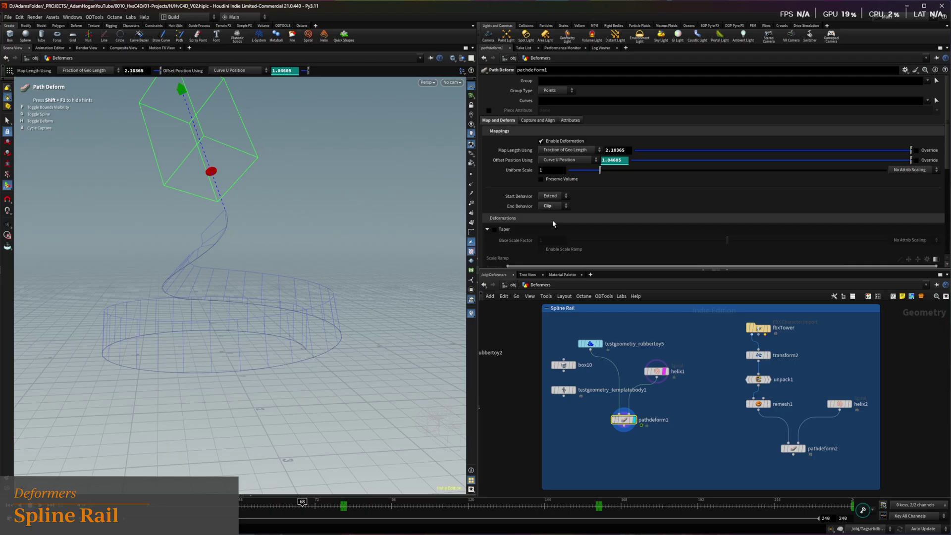
left_click(538, 120)
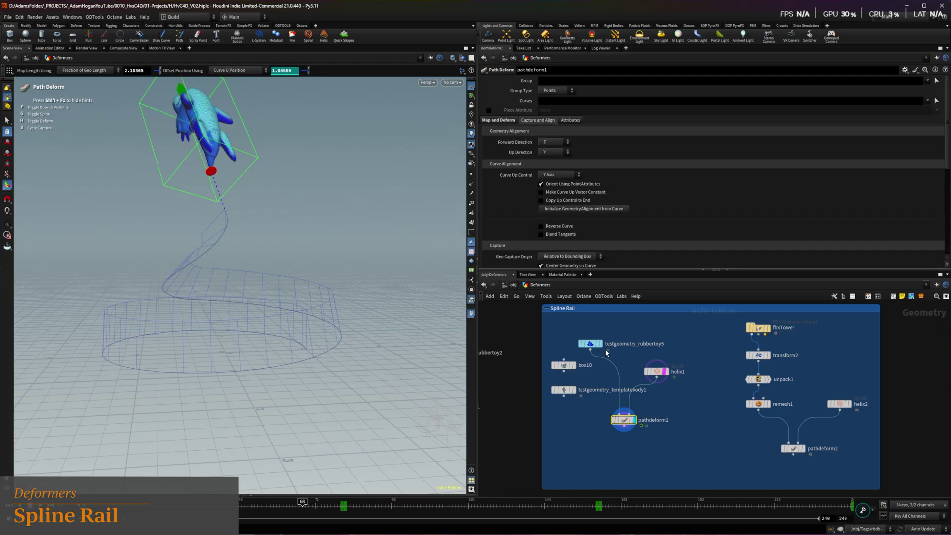
Try box10 as pathdeform1's geometry input, replace it with testgeometry_templatebody1, and scrub the body along the helix.
left_click_drag(566, 373, 605, 386)
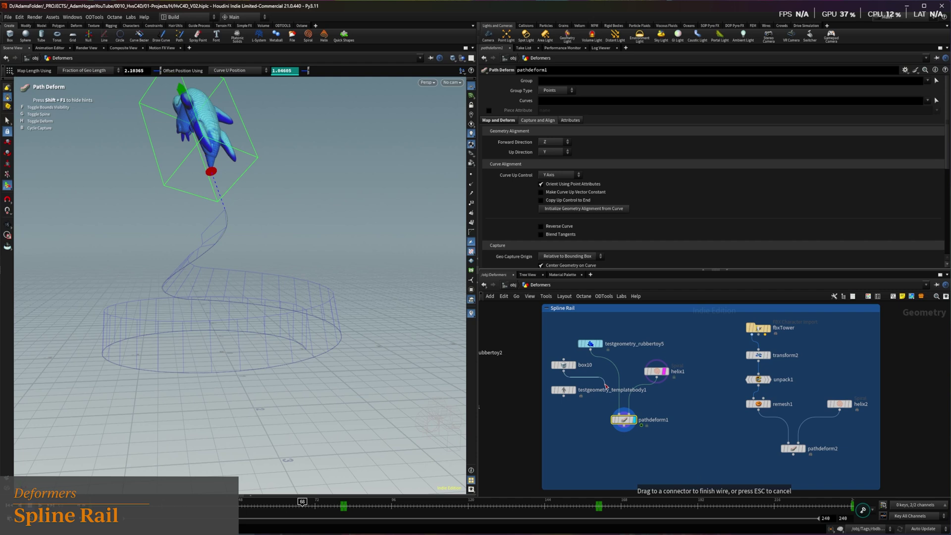
left_click(613, 401)
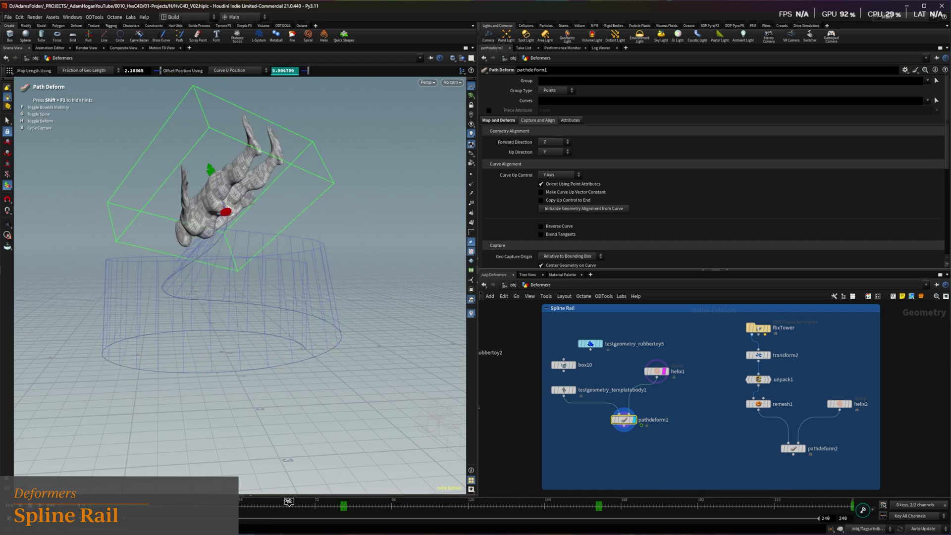
mouse_move(288, 503)
left_mouse_down()
mouse_move(245, 503)
mouse_move(271, 501)
left_mouse_up()
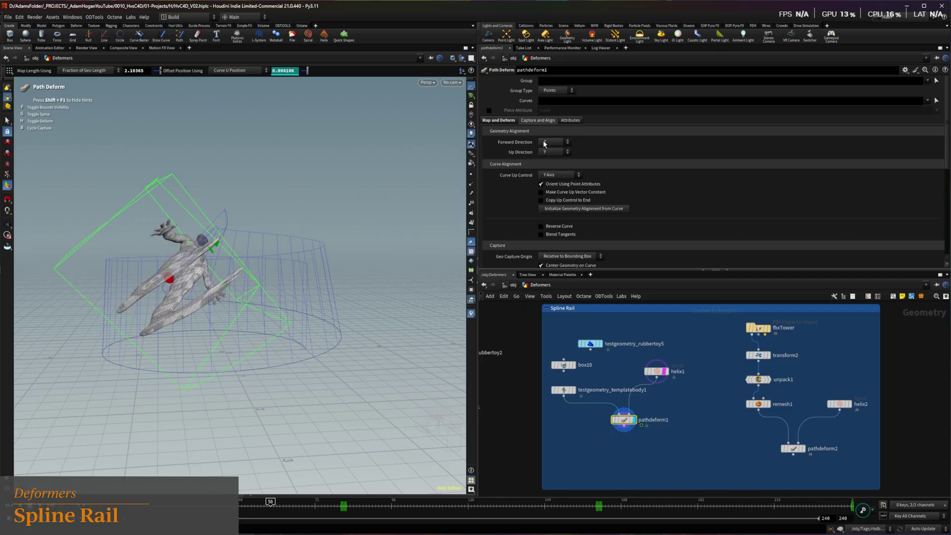
Set pathdeform1's forward direction to Y and scrub the animation to check the body's travel.
left_click(551, 157)
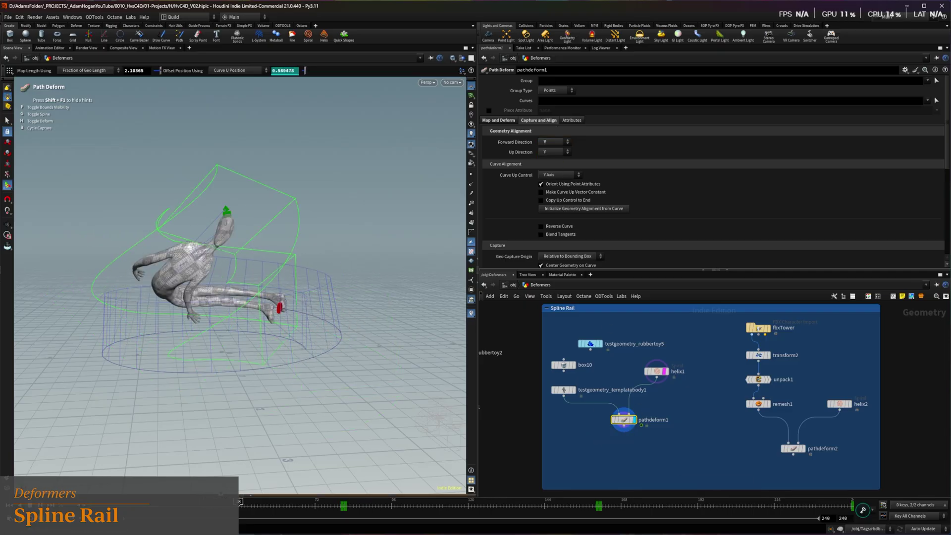
left_click(232, 503)
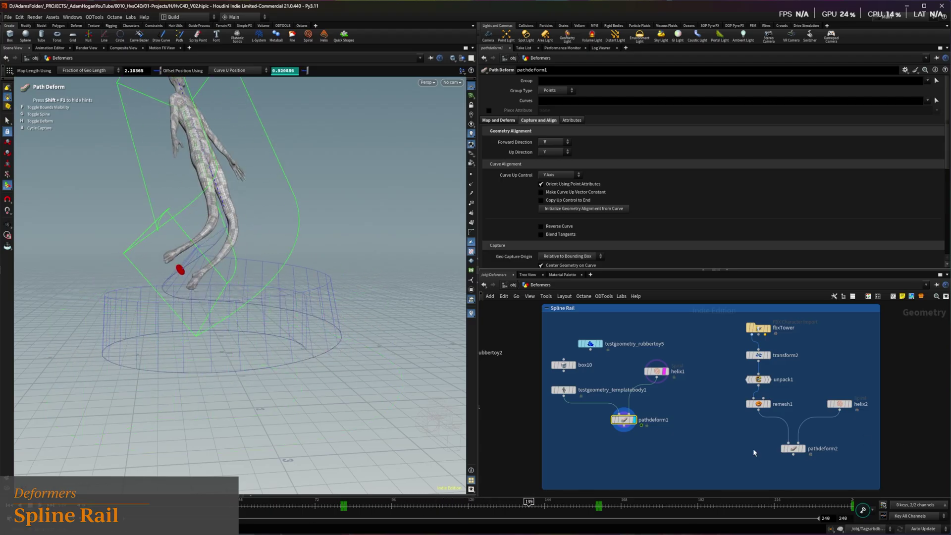
Display remesh1 and helix2 in turn, and turn off helix1's template display.
left_click(771, 405)
left_click(849, 405)
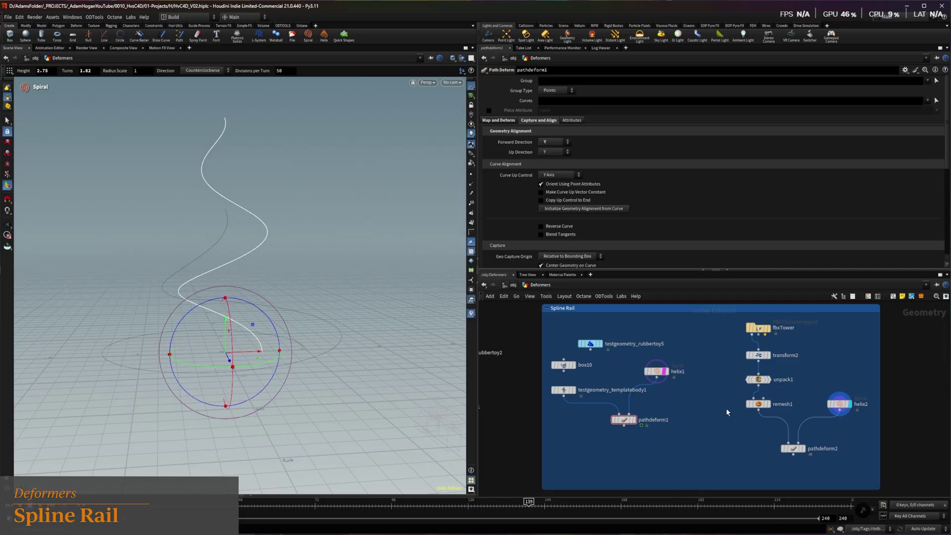
mouse_move(663, 373)
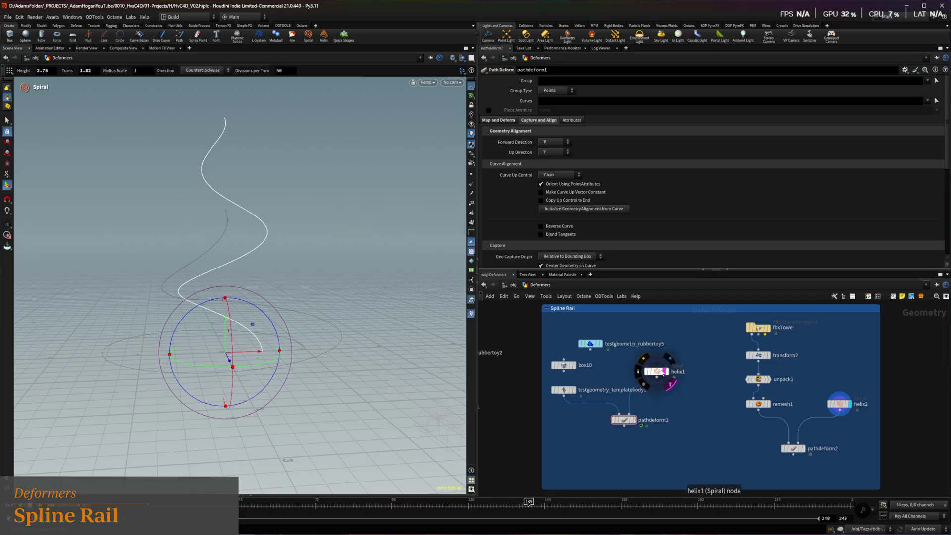
Display pathdeform2 and inspect the tower deformed along helix2 from another angle.
left_click(794, 451)
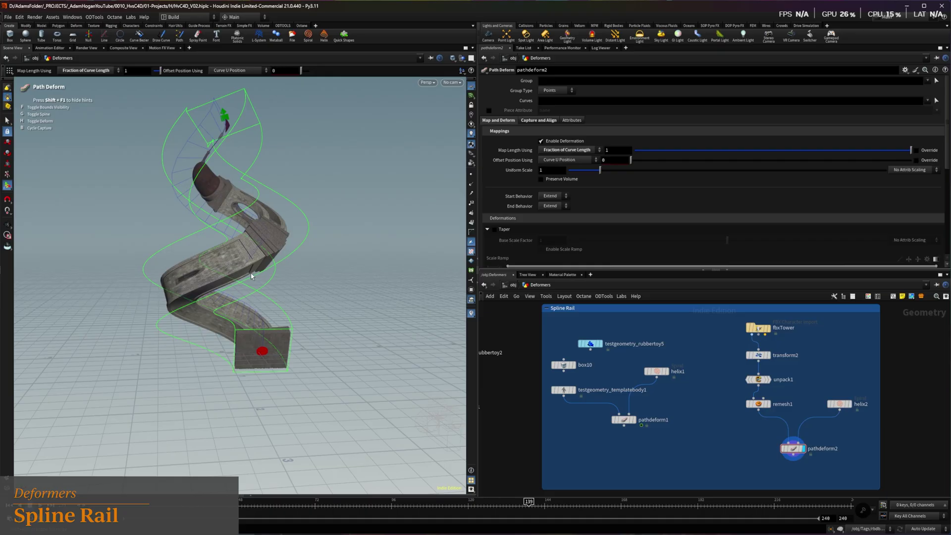
key("Escape")
left_click_drag(251, 276, 275, 313)
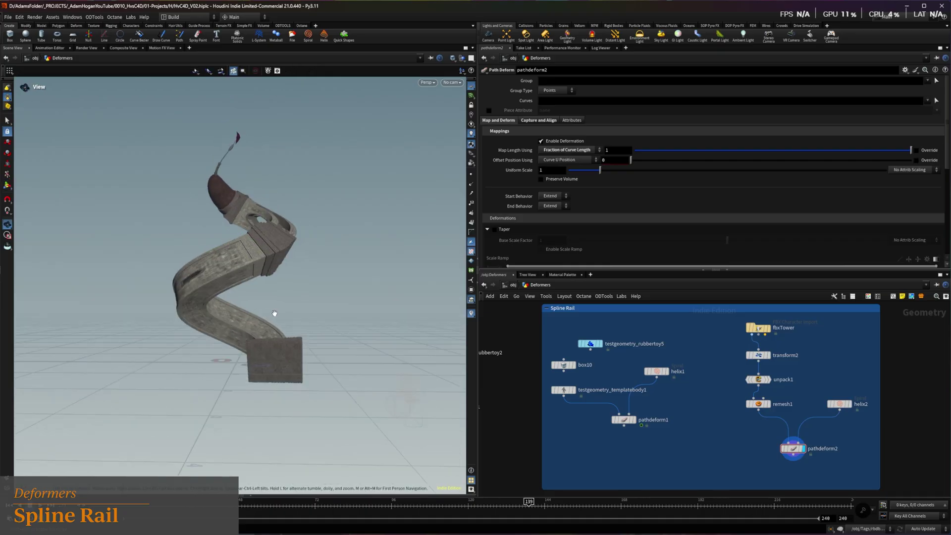
key("Return")
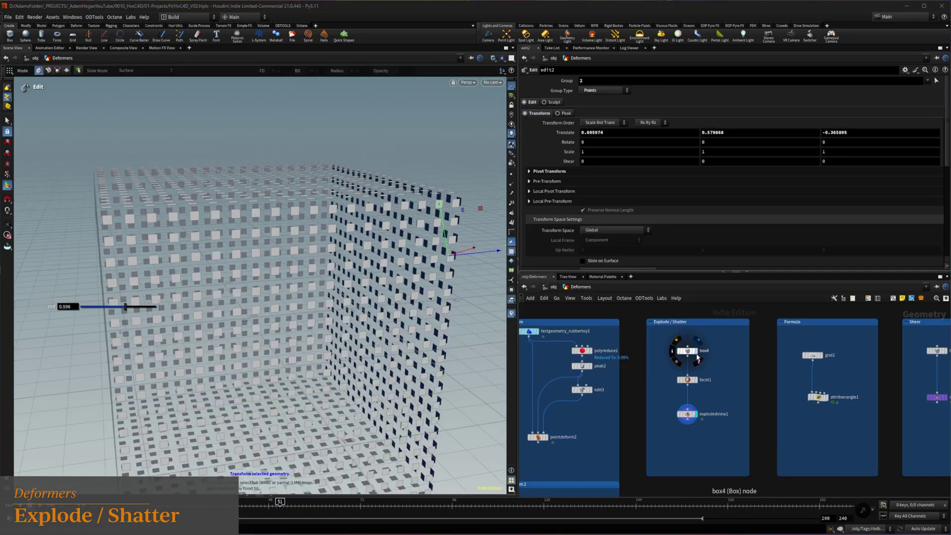
Inspect the Explode / Shatter chain, comparing box4's parameters, the facet1 output and the explodedview1 result.
left_click(698, 353)
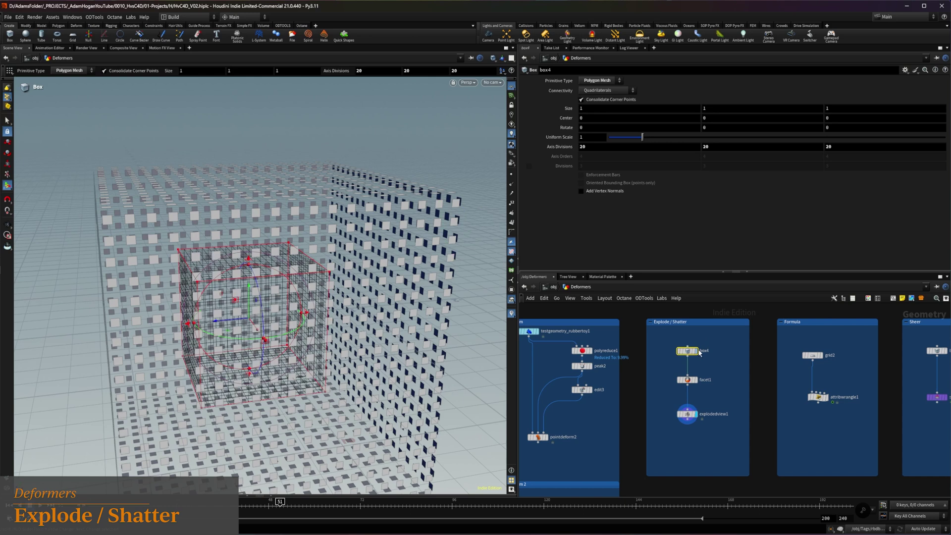
left_click(690, 382)
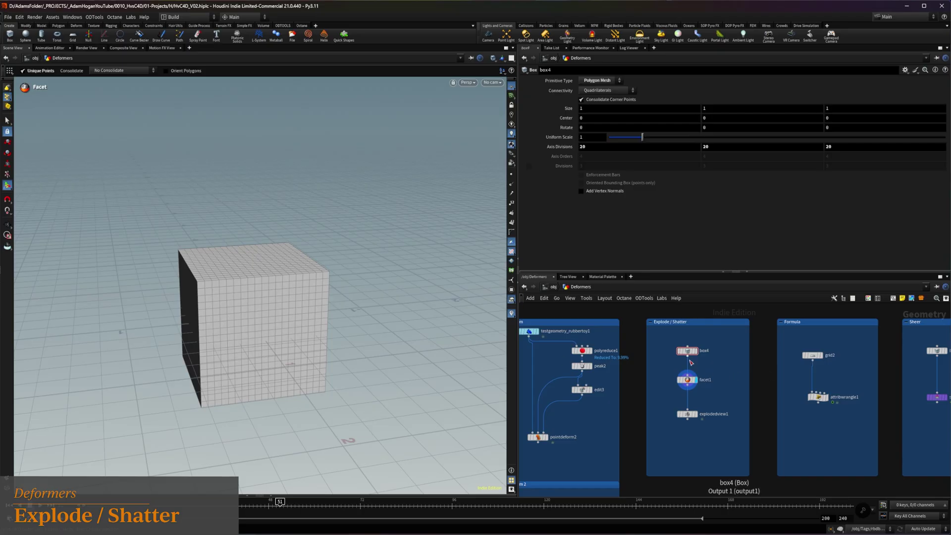
left_click(698, 417)
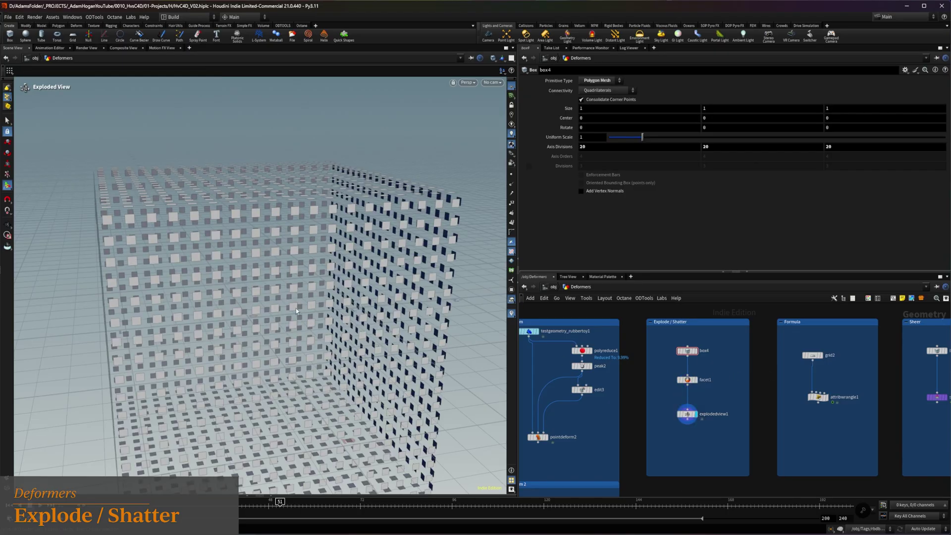
mouse_move(296, 311)
left_mouse_down("alt")
mouse_move(312, 300)
mouse_move(303, 303)
left_mouse_up("alt")
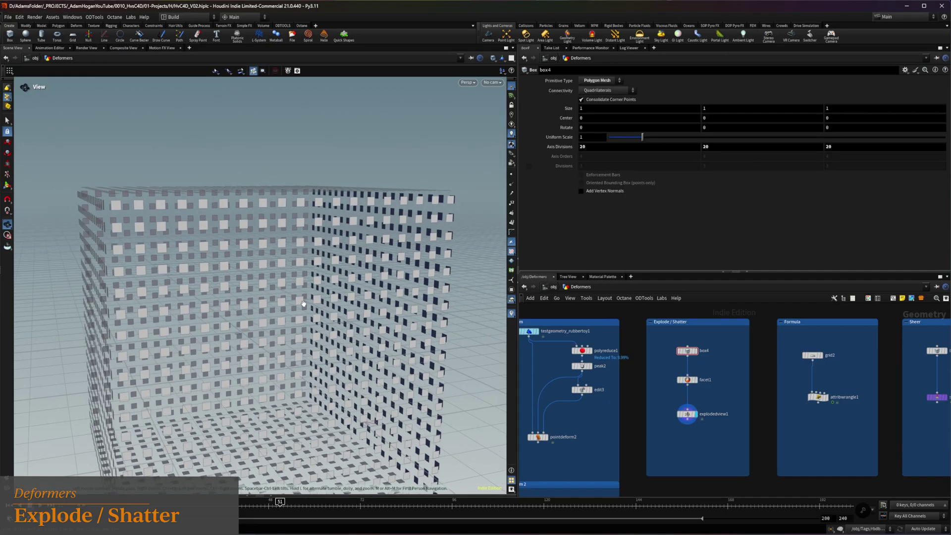
Bypass facet1 to view explodedview1 without unique points, and re-enable facet1.
left_click(687, 380)
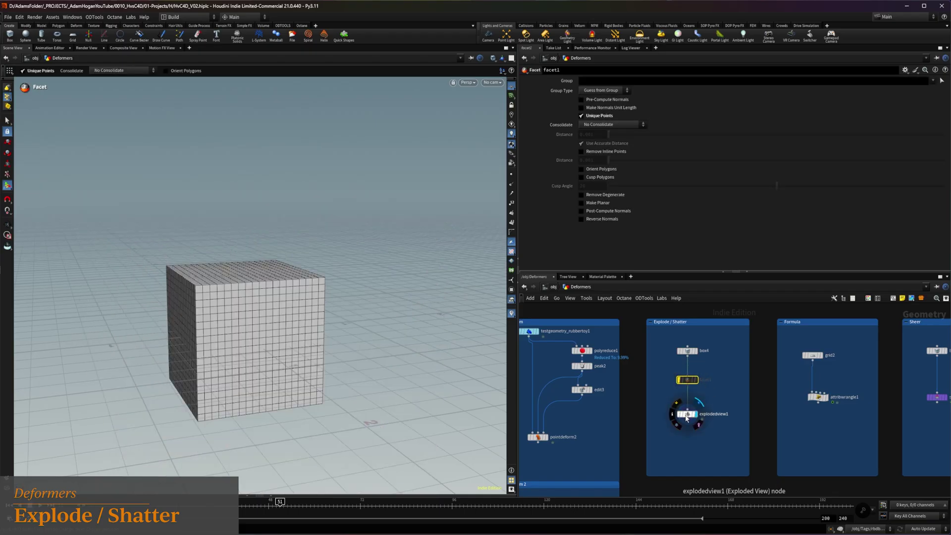
left_click(686, 416)
key("Escape")
left_click_drag(230, 334, 227, 333)
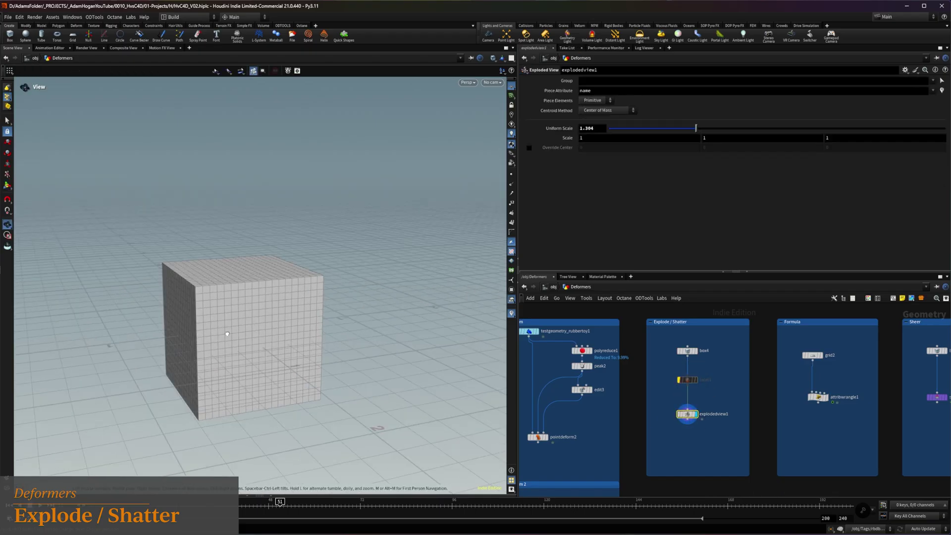
left_click(679, 380)
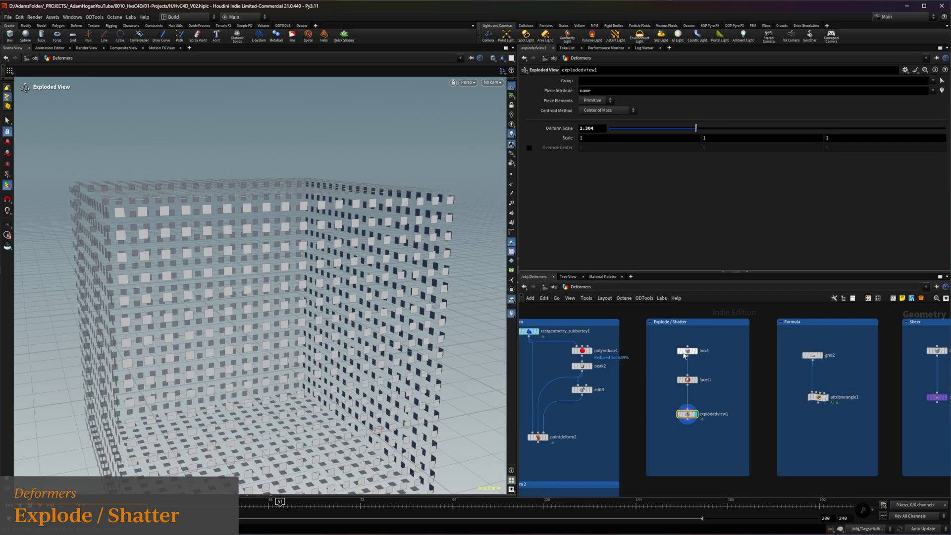
left_click_drag(678, 363, 690, 376)
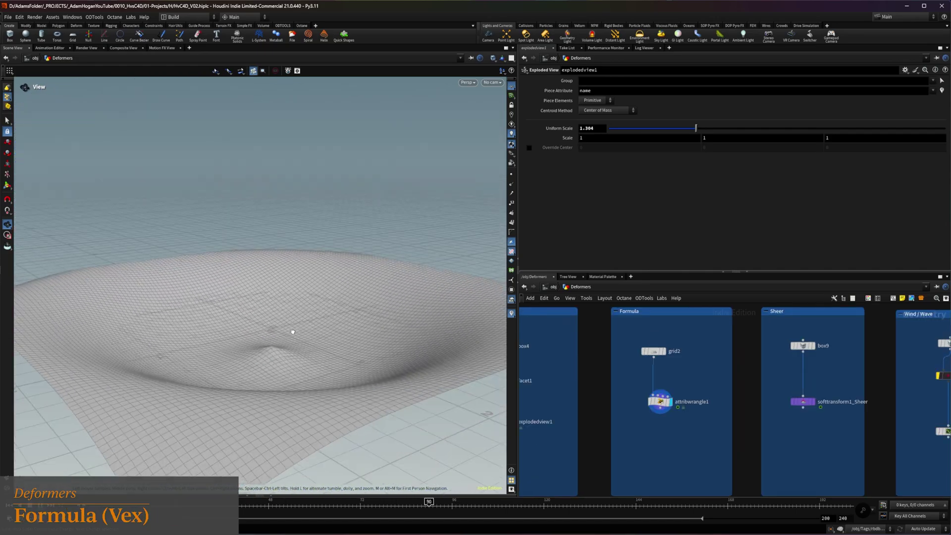
Examine the Formula group's animated ripple, attribwrangle1 and the source grid2's parameters.
key("Return")
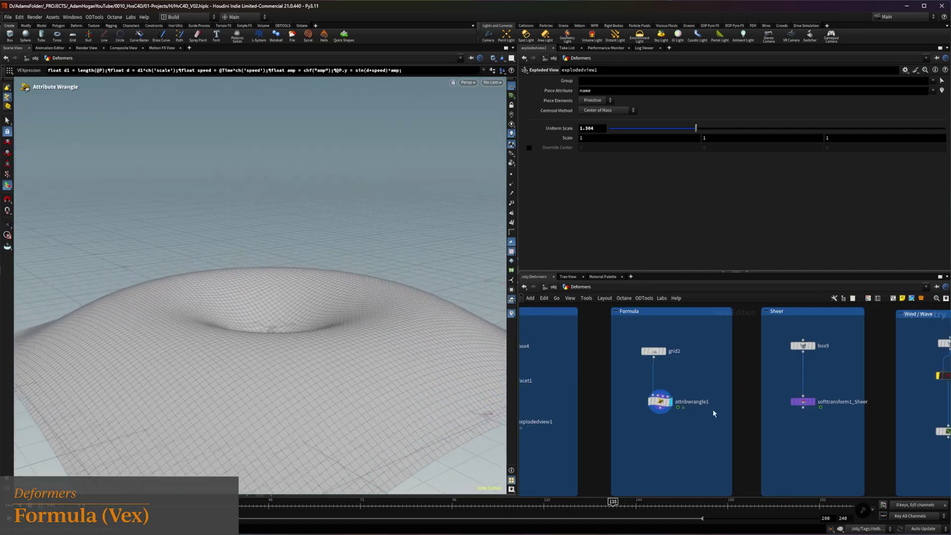
left_click(657, 401)
mouse_move(664, 403)
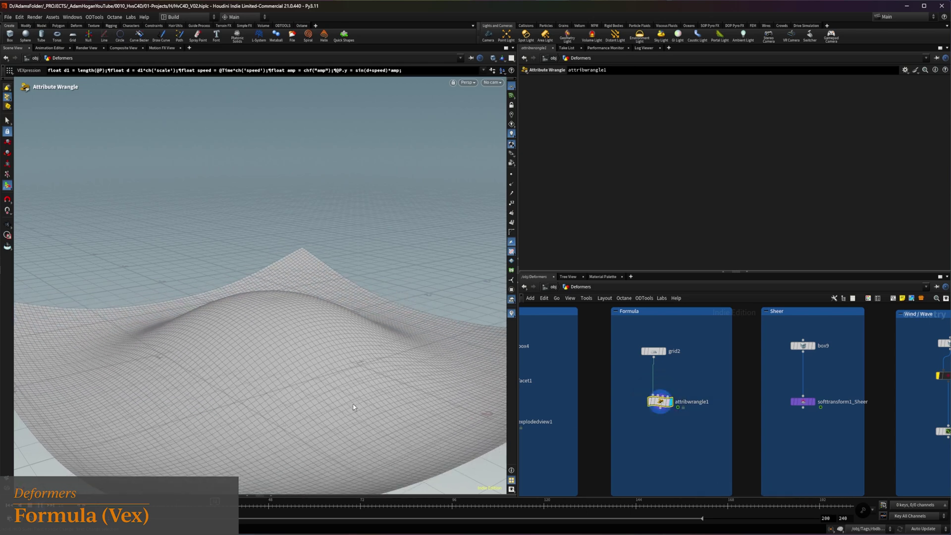
left_click(654, 351)
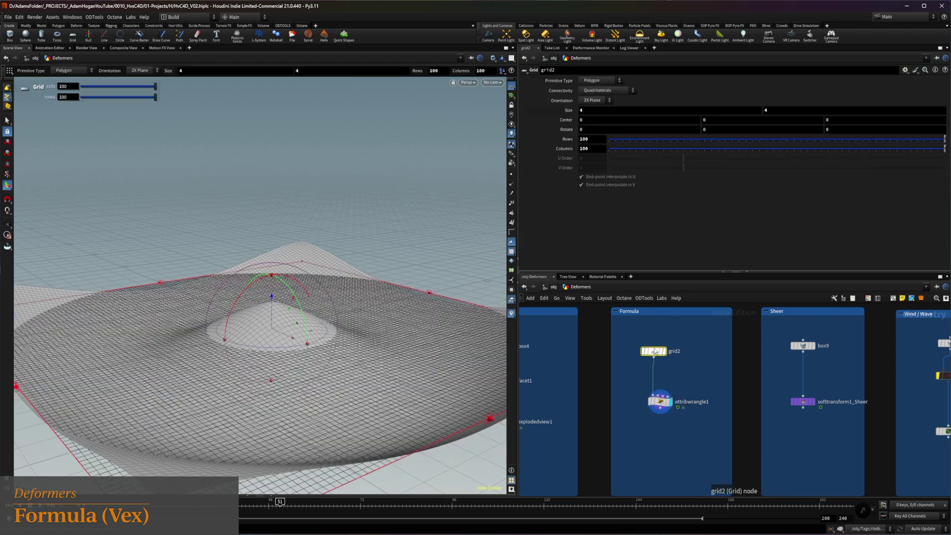
Open attribwrangle1's VEX code and vary its Speed and Amp parameters to change the ripple on grid2.
left_click(663, 401)
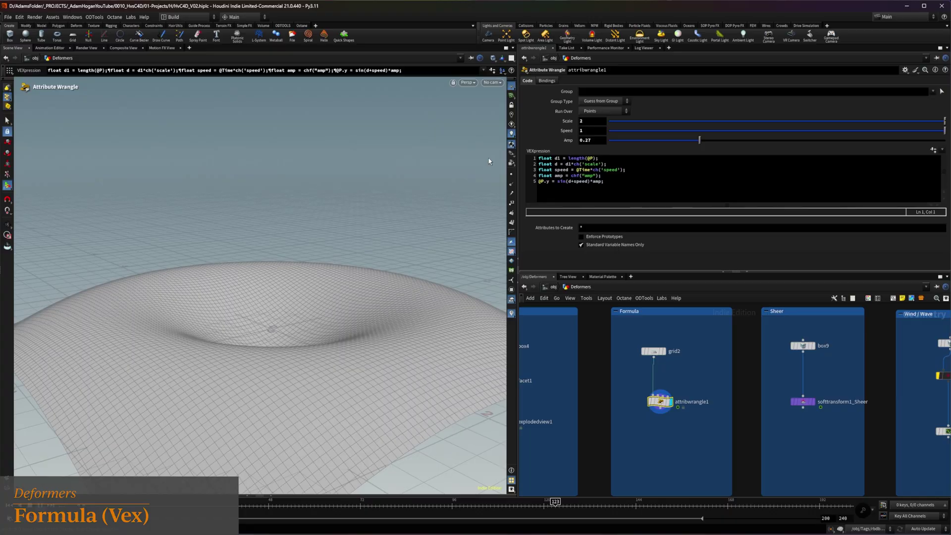
left_click_drag(723, 130, 633, 140)
left_click_drag(697, 143, 885, 122)
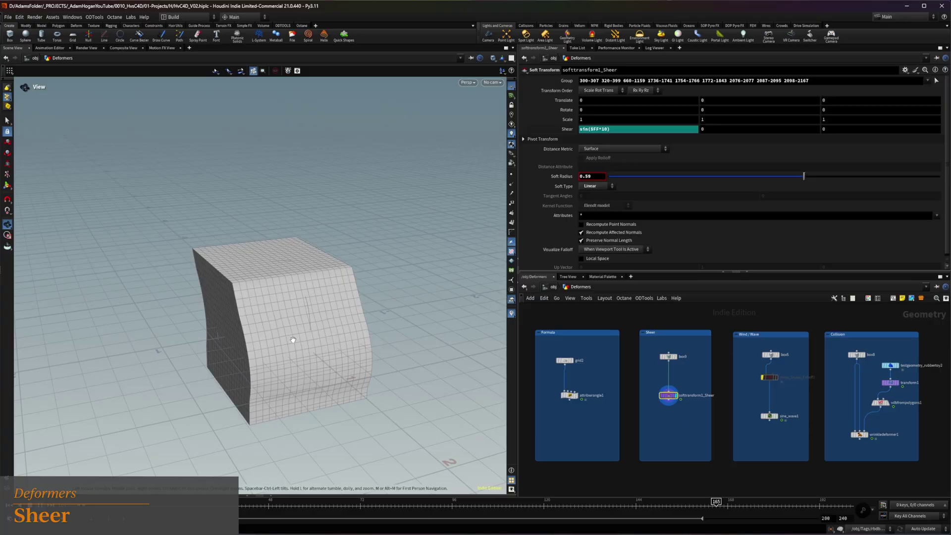
Set the group of softtransform1_Sheer to the box's top points and vary its Soft Radius.
key("Return")
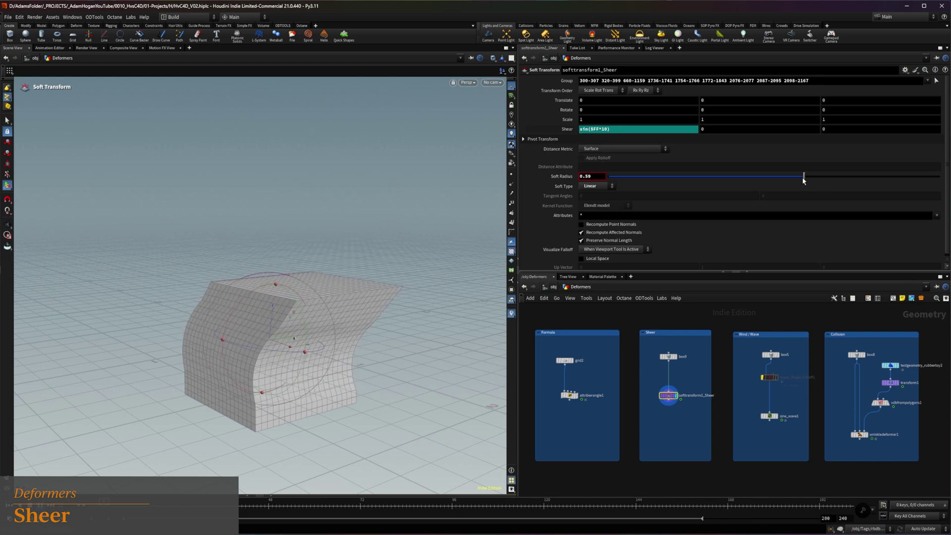
left_click(936, 80)
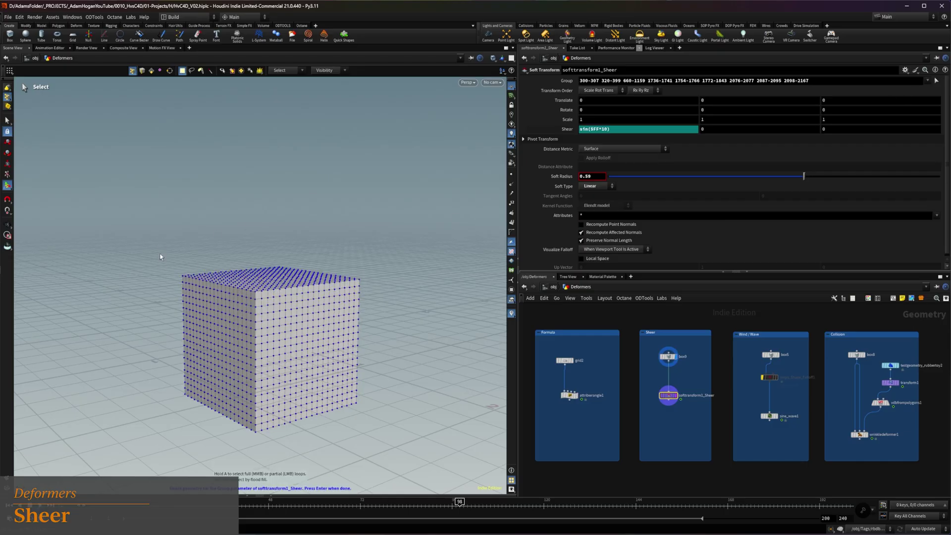
left_click_drag(279, 317, 430, 293, "alt")
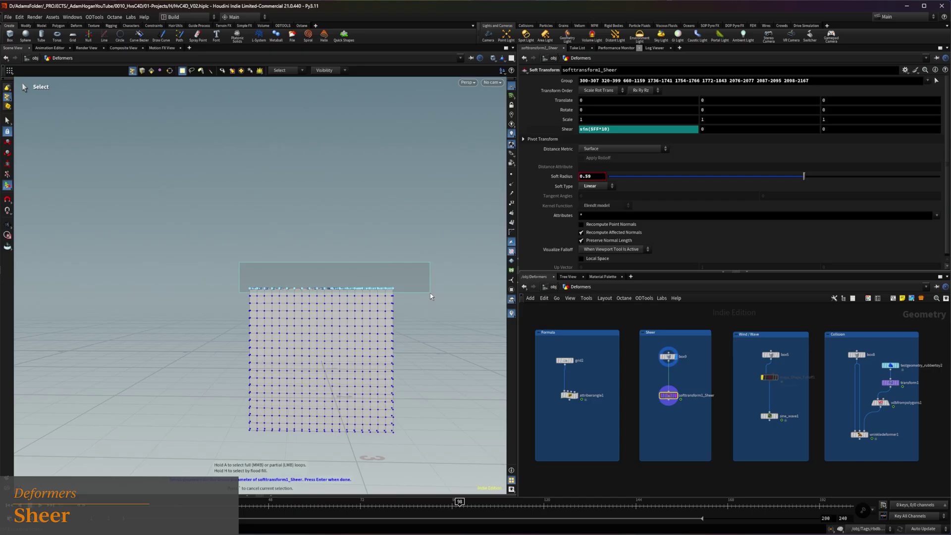
key("Return")
left_click_drag(57, 286, 265, 329, "alt")
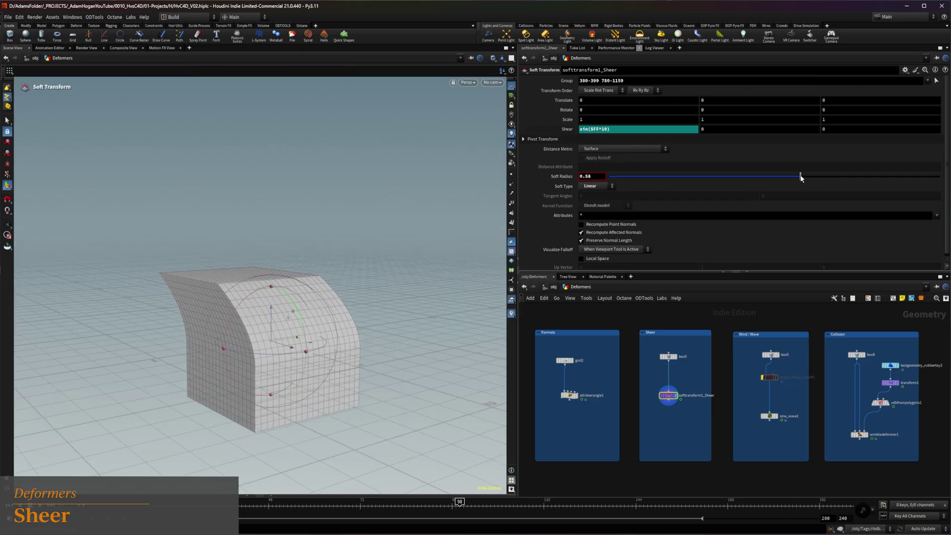
left_click_drag(801, 177, 734, 176)
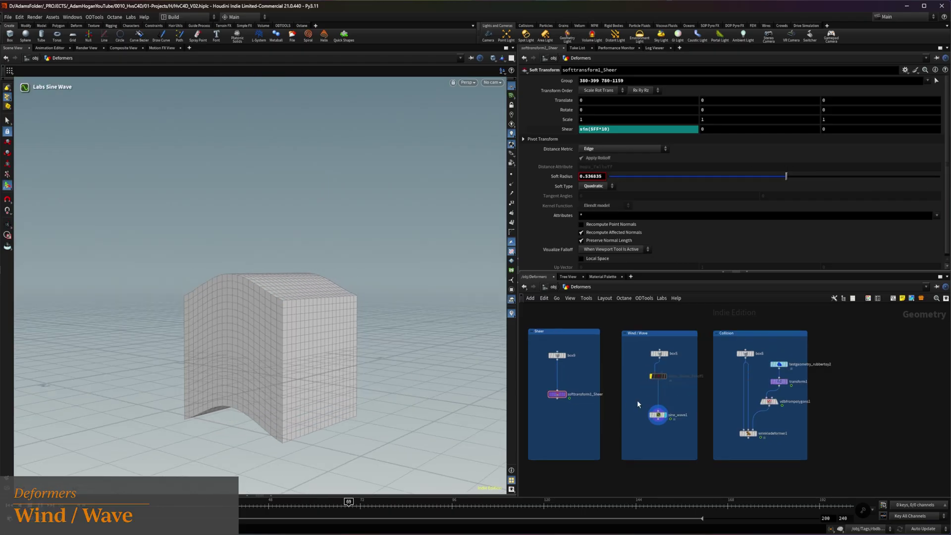
Set sine_wave1's second Intensity value to 0.5 and its second Frequency value to 10.
left_click(657, 415)
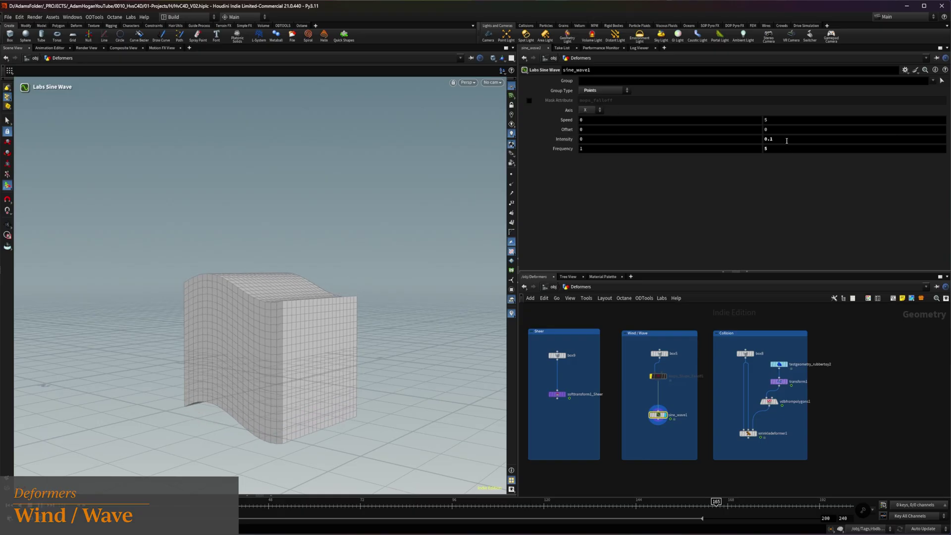
left_click_drag(775, 139, 744, 139)
type(".5")
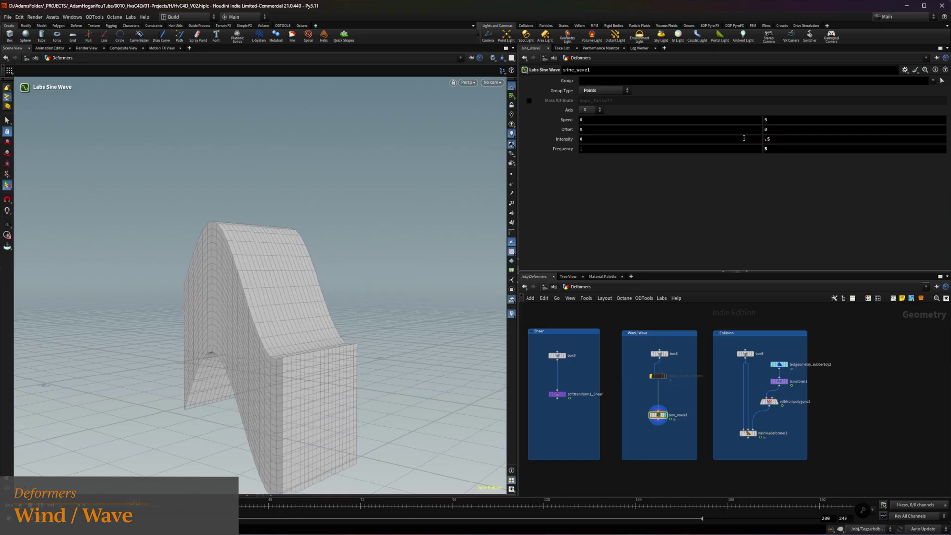
key("Tab")
type("10")
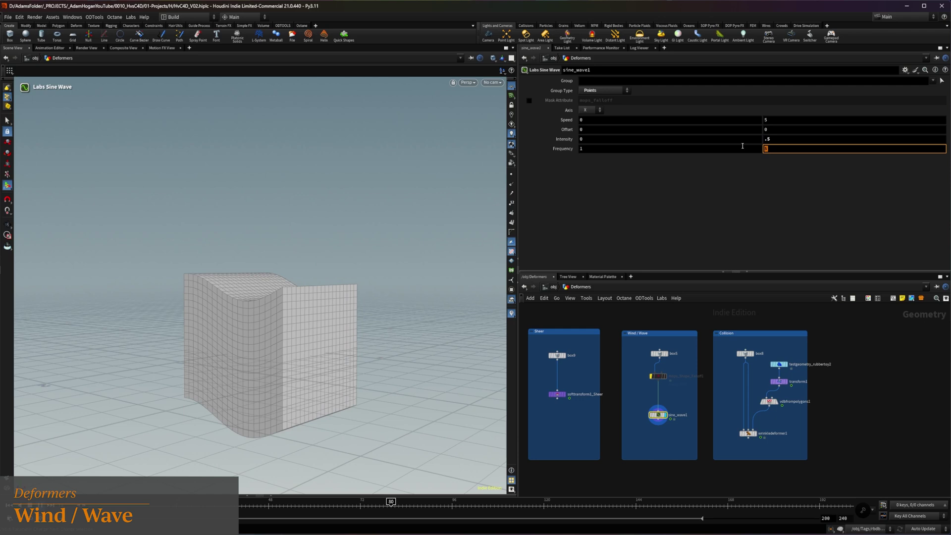
key("Return")
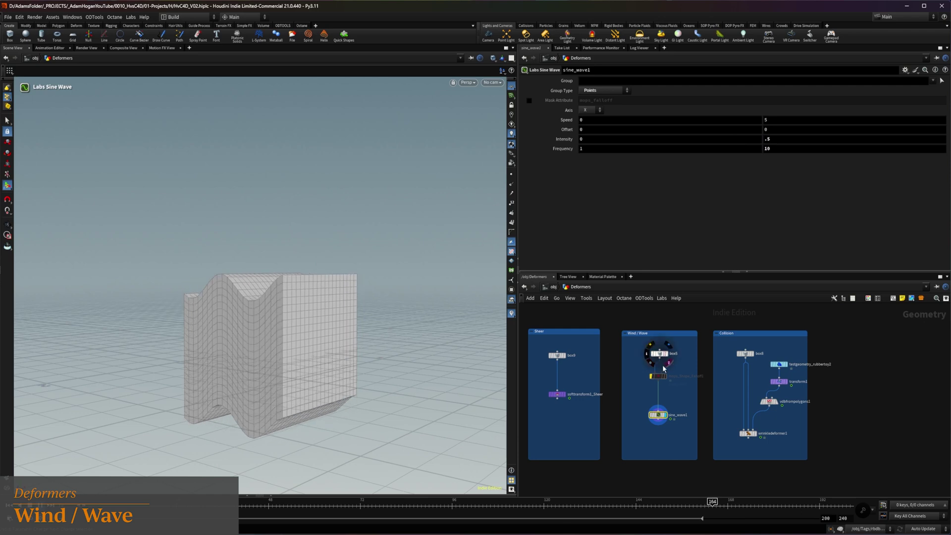
View box5's parameters, then enable the bypassed mops_Shape_Falloff1 and nudge it between box5 and sine_wave1.
left_click(659, 353)
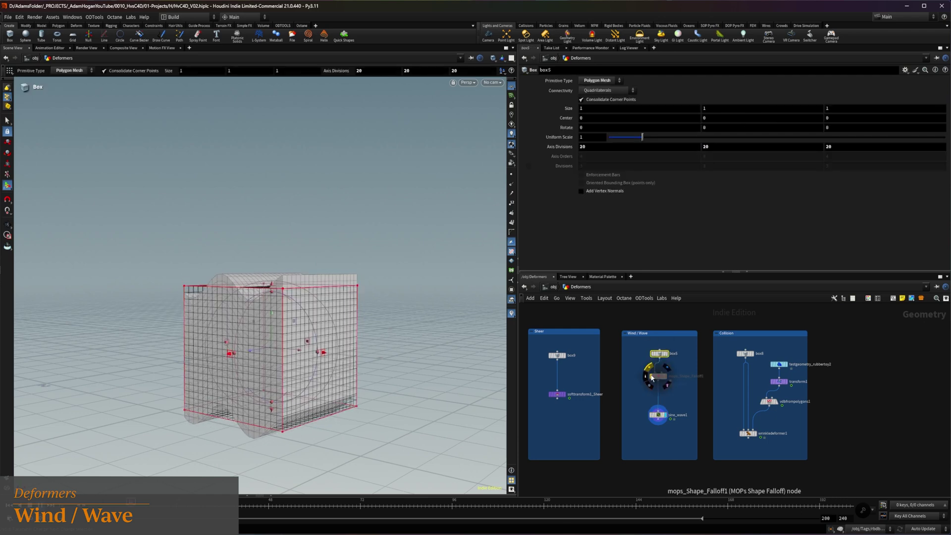
left_click(660, 379)
left_click_drag(661, 379, 662, 384)
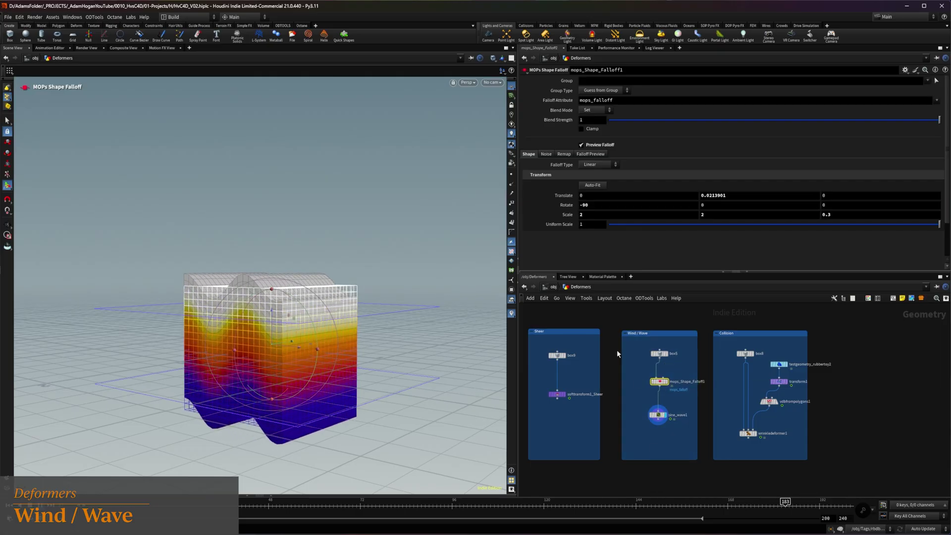
Enable the mask attribute mops_falloff on sine_wave1 and view the masked wave on the box.
left_click(655, 414)
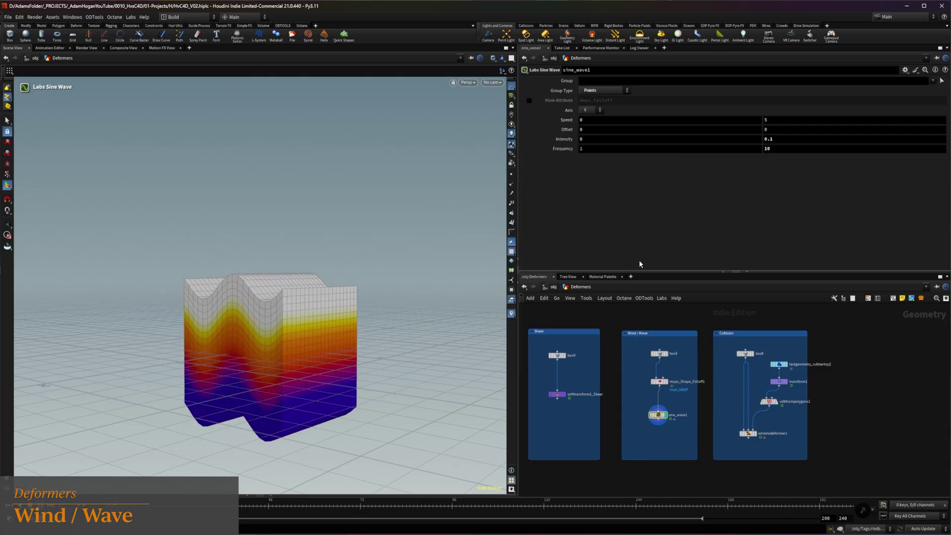
left_click(529, 100)
left_click_drag(171, 287, 226, 263, "alt")
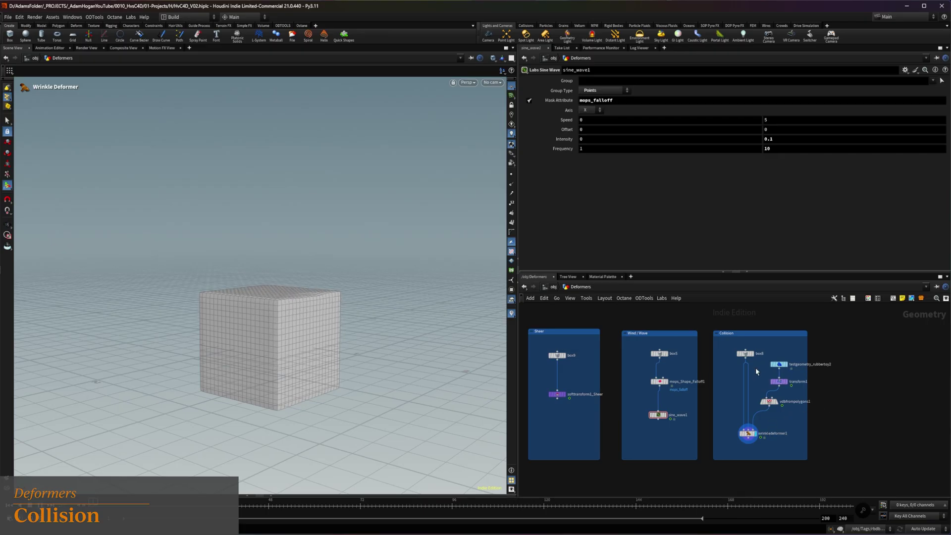
Display the Collision chain node by node, from the source box through the rubber toy, transform1 and vdbfrompolygons1 to wrinkledeformer1.
left_click(747, 358)
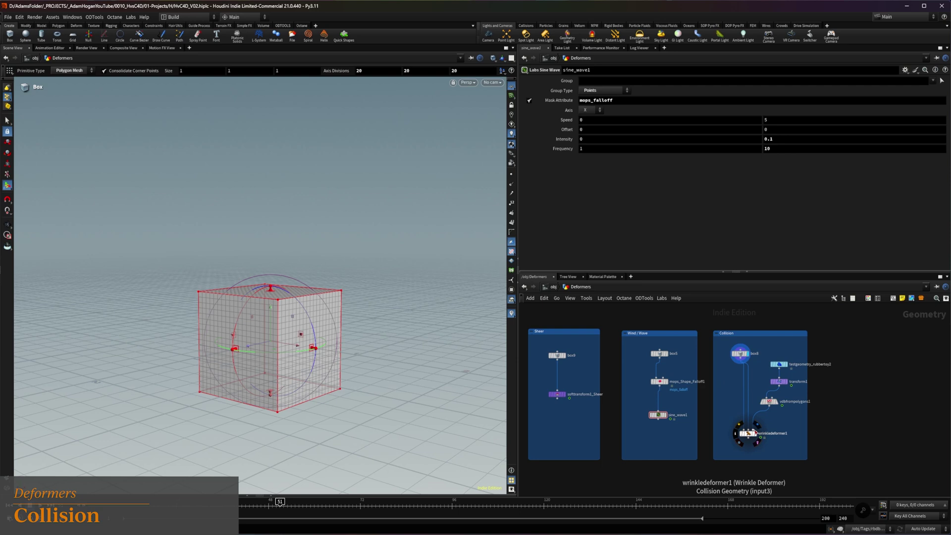
left_click(788, 367)
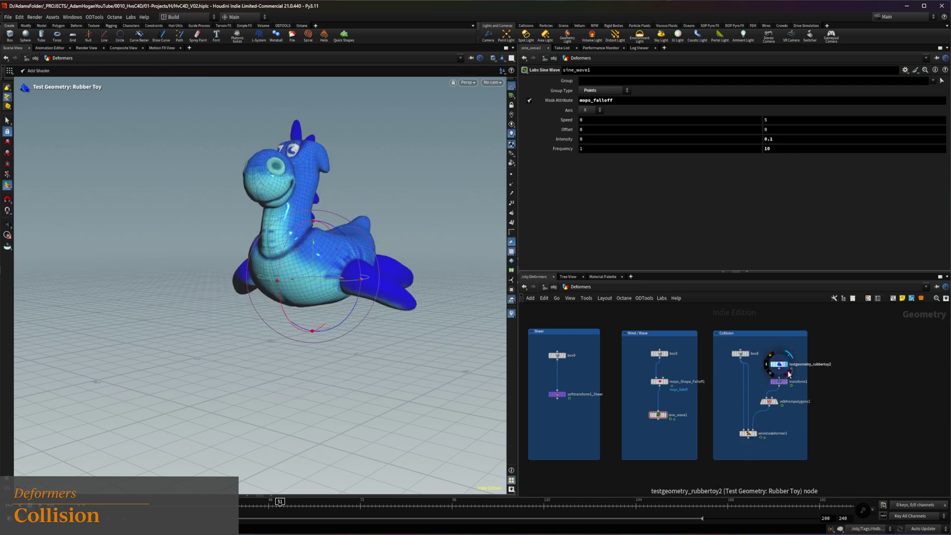
left_click(788, 383)
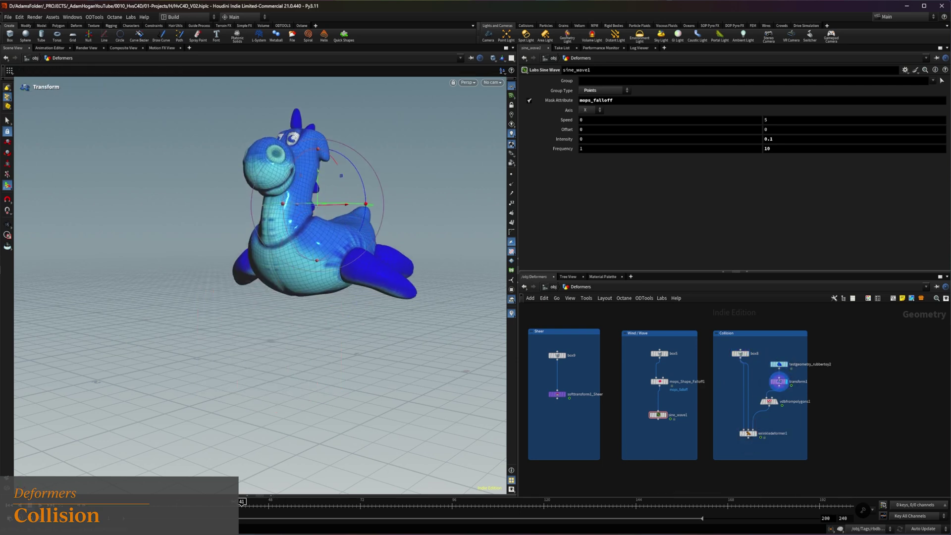
left_click(776, 401)
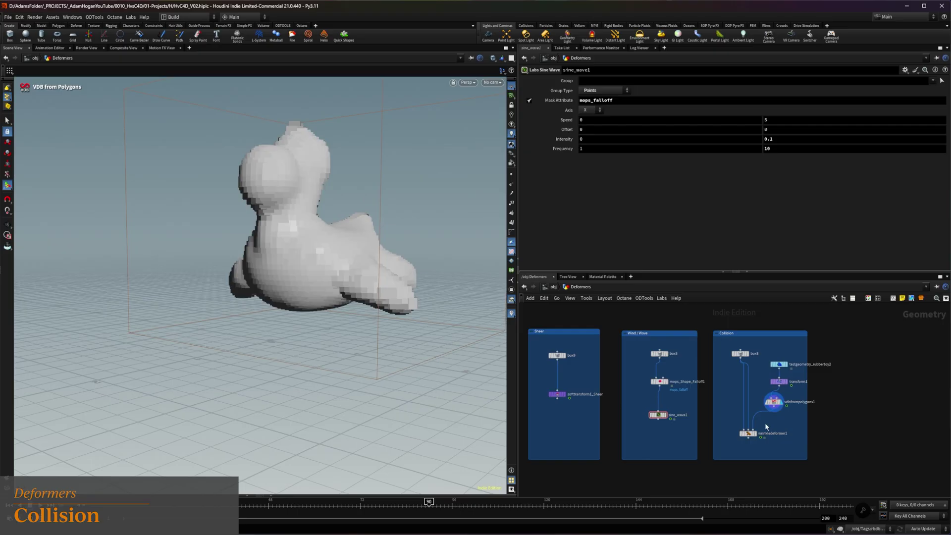
left_click(758, 437)
Examine the parameters of transform1, wrinkledeformer1's constraints and testgeometry_rubbertoy2 while the collision animation plays.
left_click(779, 382)
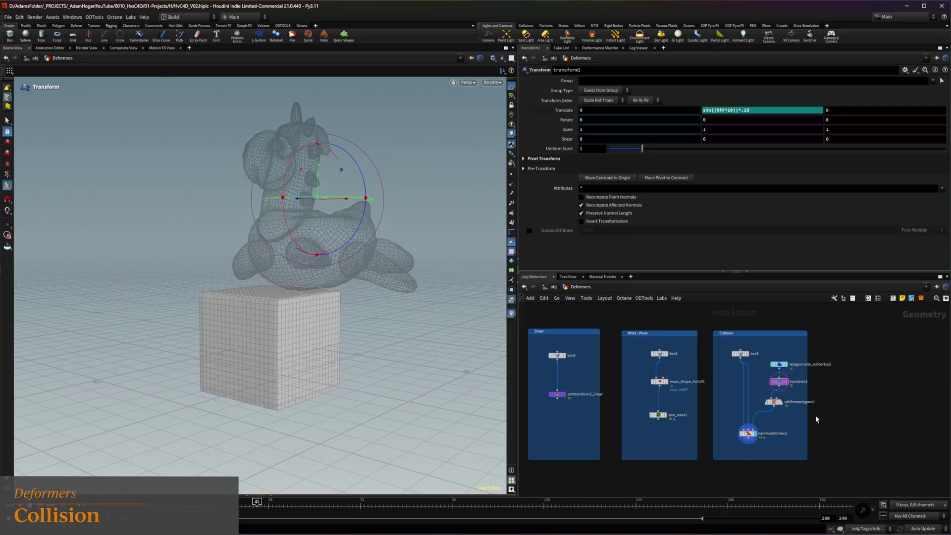
left_click(749, 433)
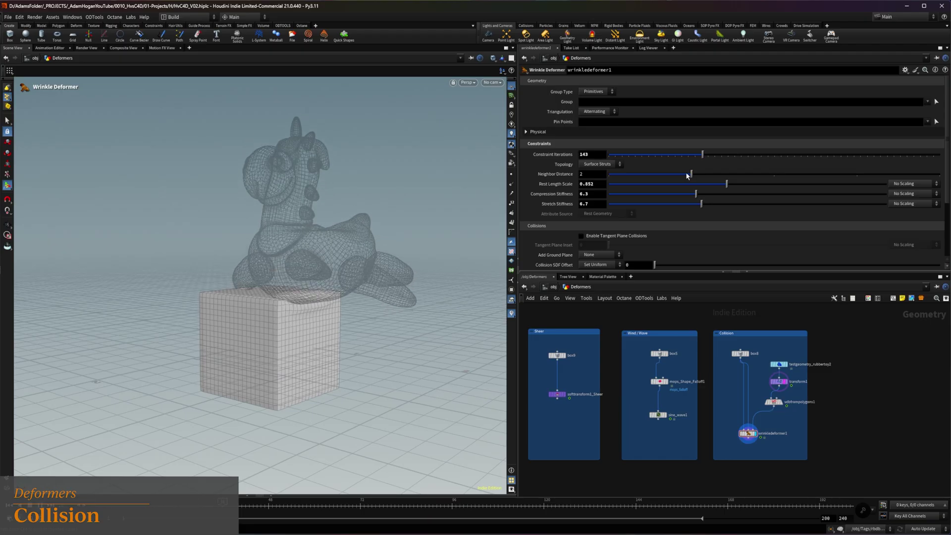
left_click(777, 364)
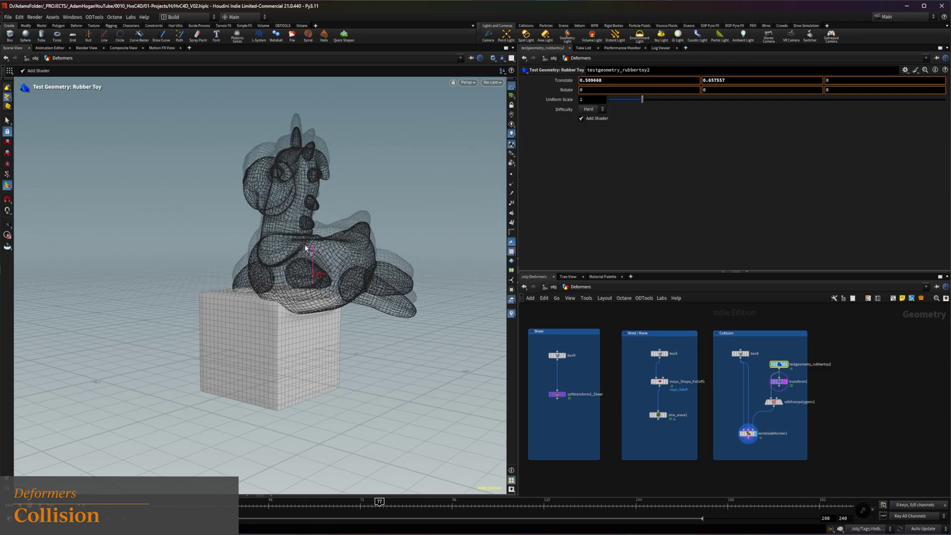